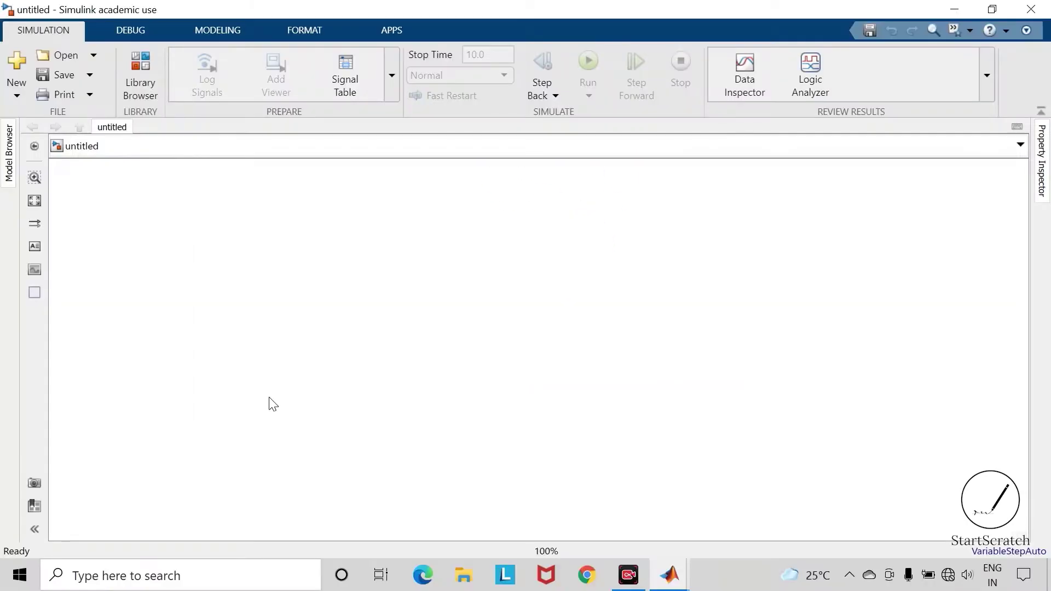
# Step: Insert an AC Voltage Source block using the quick block search 'ac vol'
pyautogui.doubleClick(293, 379)
pyautogui.write('ac')
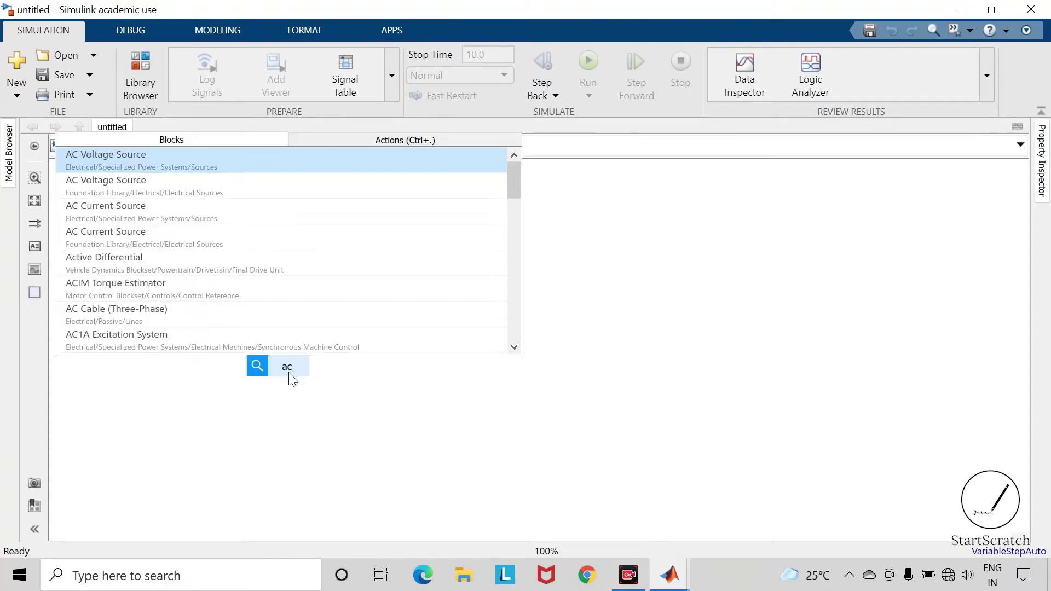
pyautogui.write(' vol')
pyautogui.press('Return')
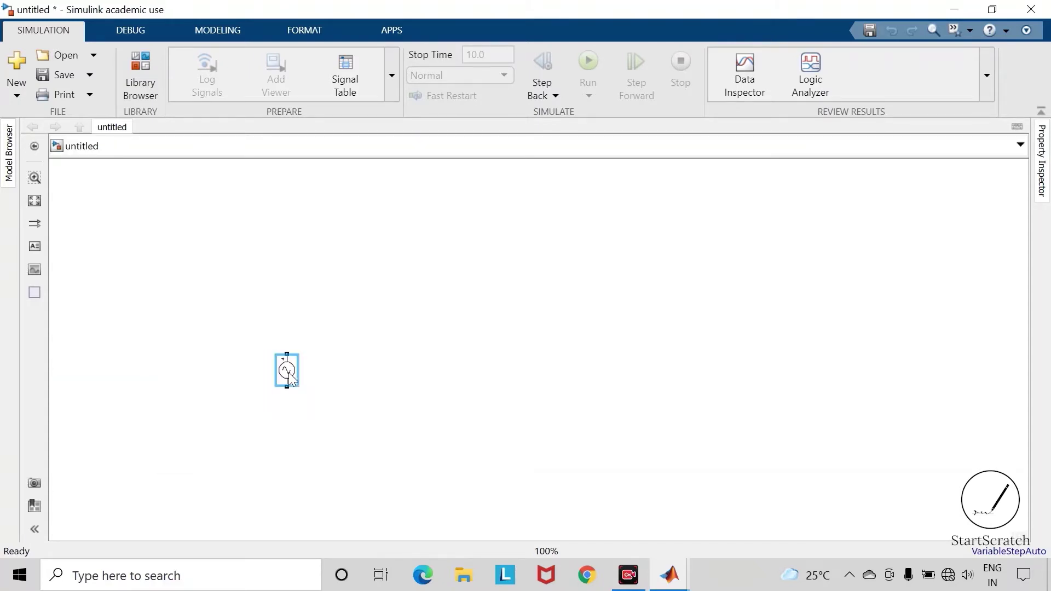
# Step: Set the AC source's peak amplitude to 325 and frequency to 50 Hz
pyautogui.doubleClick(288, 372)
pyautogui.click(495, 322)
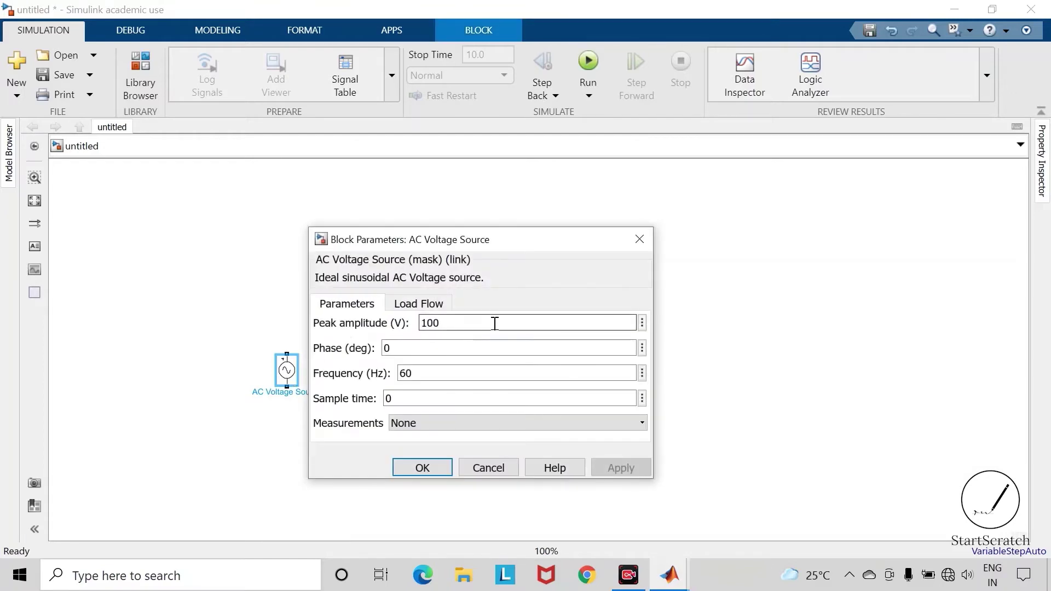
pyautogui.doubleClick(495, 323)
pyautogui.write('325')
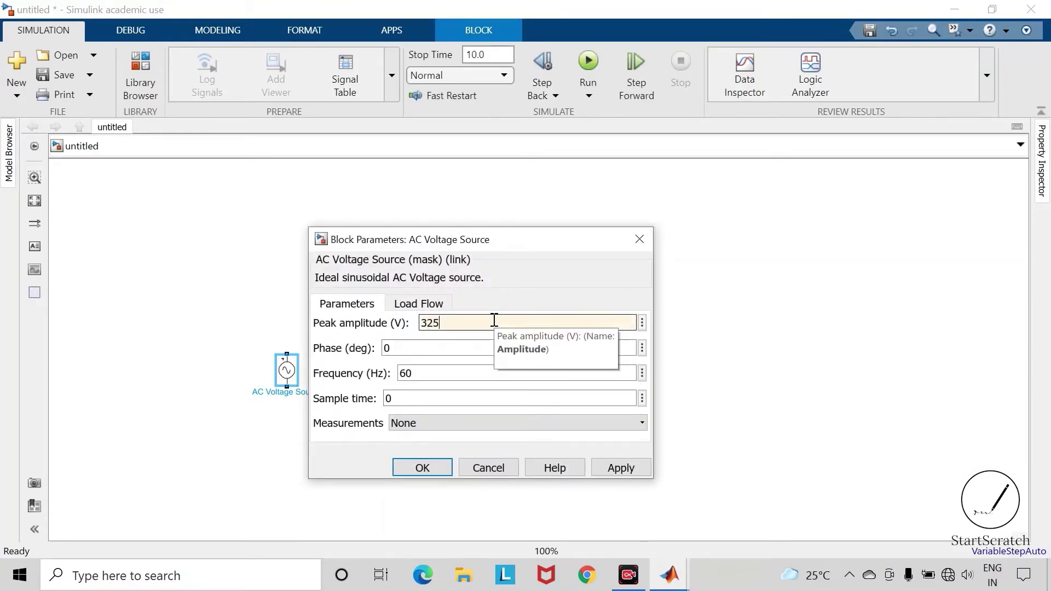
pyautogui.doubleClick(444, 373)
pyautogui.write('50')
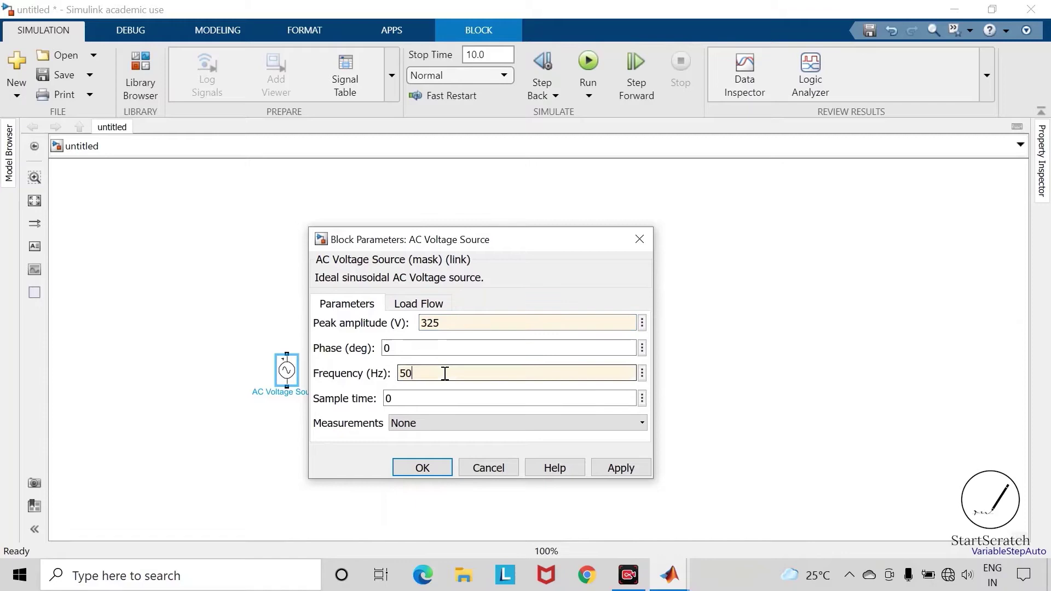
pyautogui.click(469, 401)
pyautogui.press('Return')
pyautogui.click(453, 388)
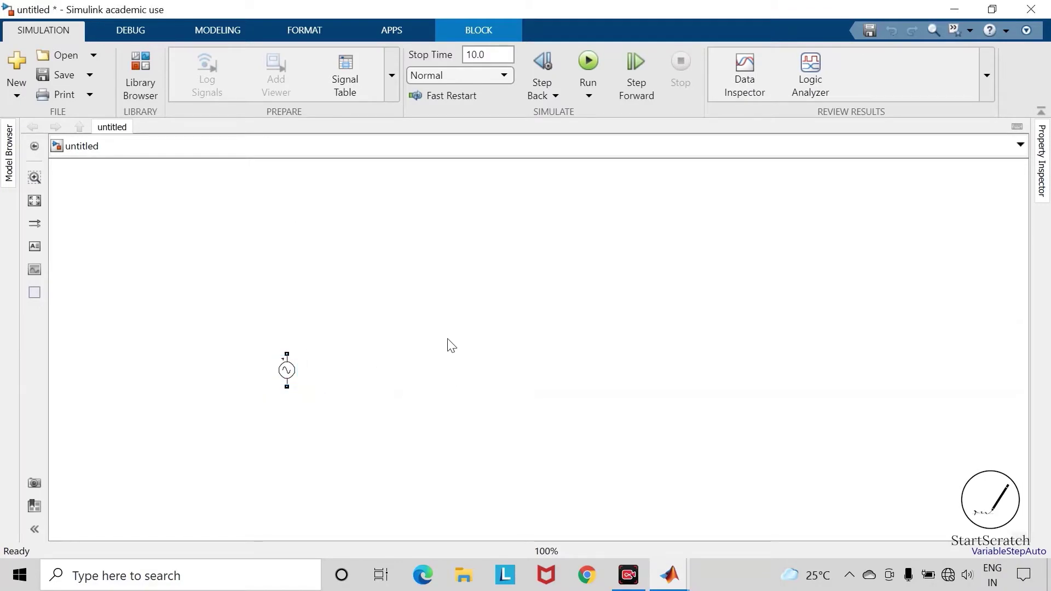
# Step: Drag a Thyristor from Simscape › Electrical › Specialized Power Systems › Power Electronics beside the source
pyautogui.click(141, 79)
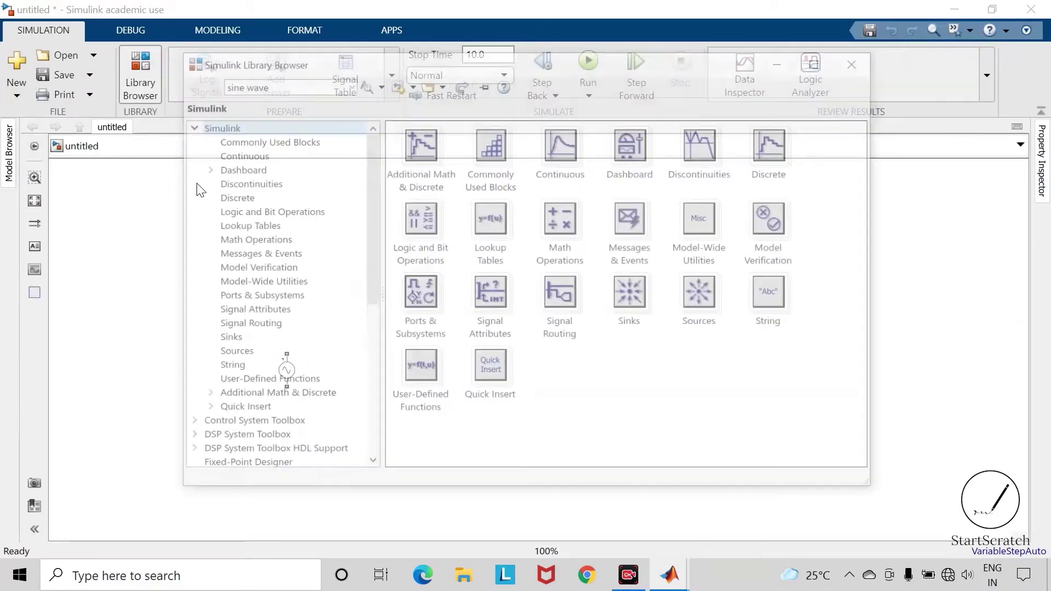
pyautogui.scroll(-5, 346, 332)
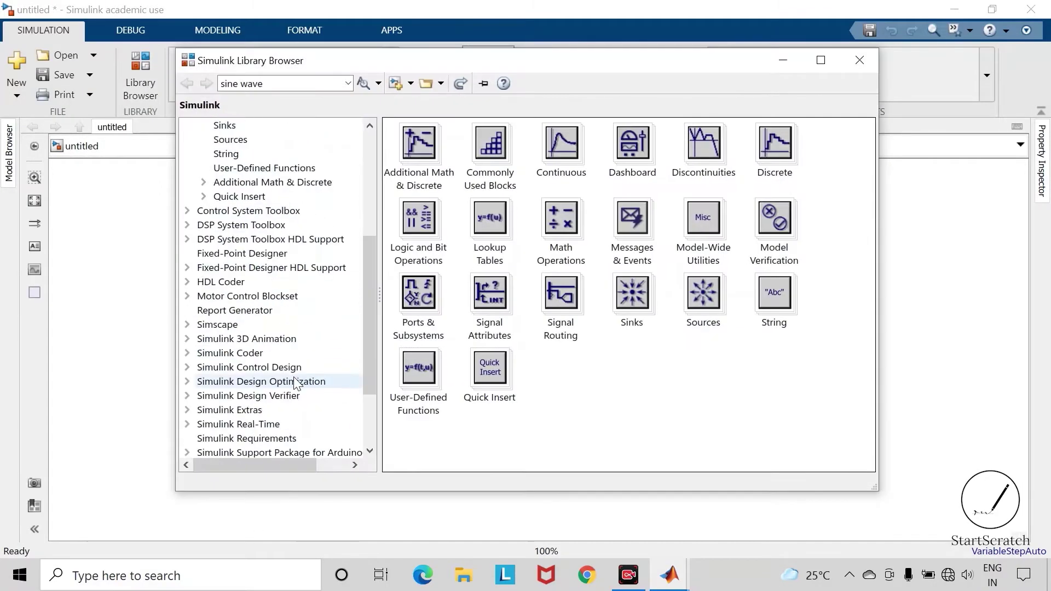
pyautogui.click(187, 325)
pyautogui.click(203, 367)
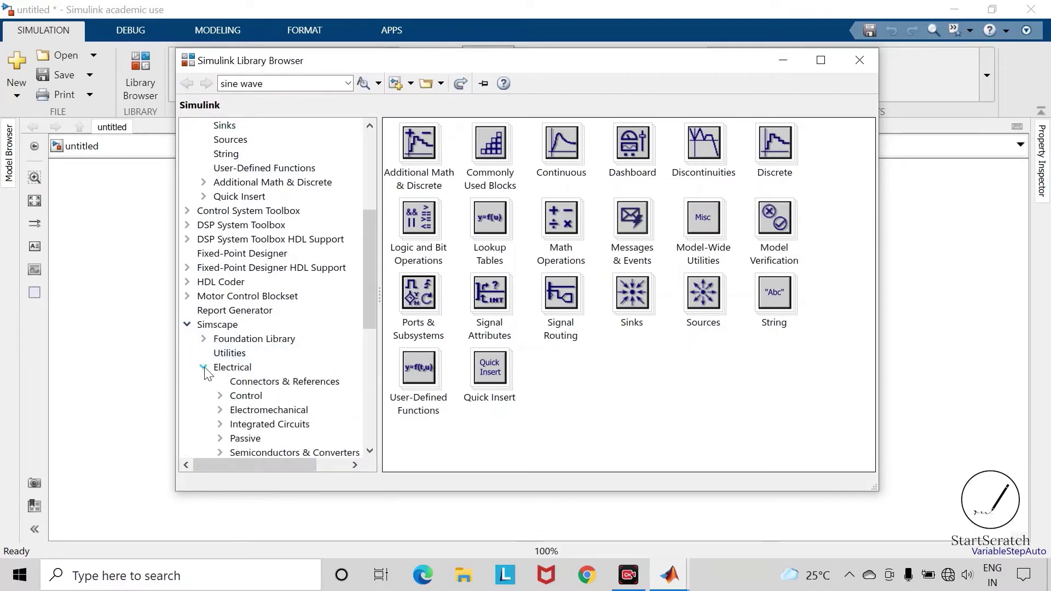
pyautogui.scroll(-2, 216, 397)
pyautogui.scroll(-2, 214, 392)
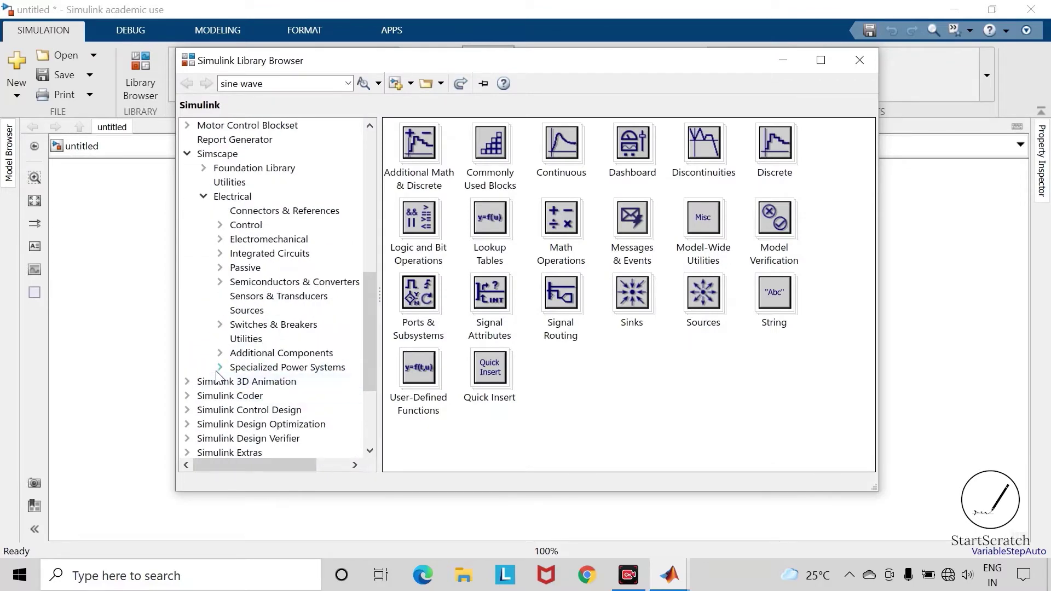
pyautogui.click(220, 367)
pyautogui.scroll(-1, 227, 386)
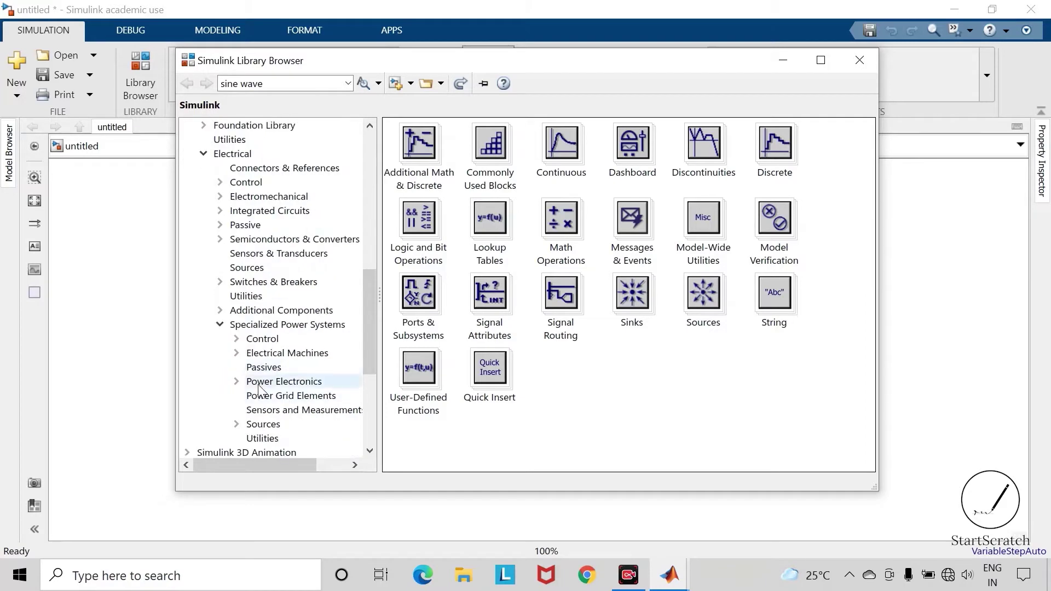
pyautogui.click(314, 384)
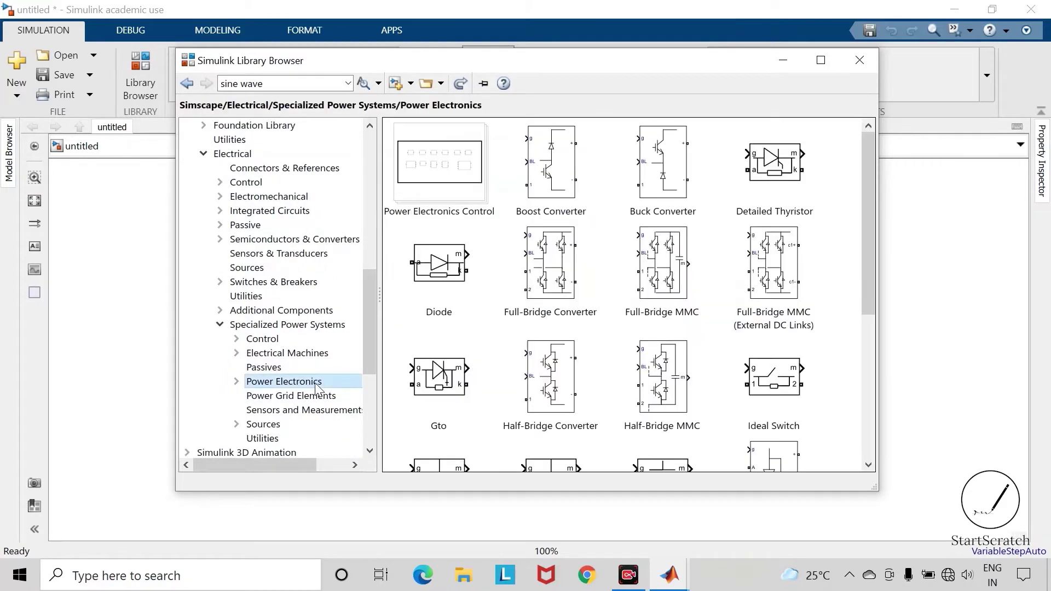
pyautogui.scroll(-5, 555, 361)
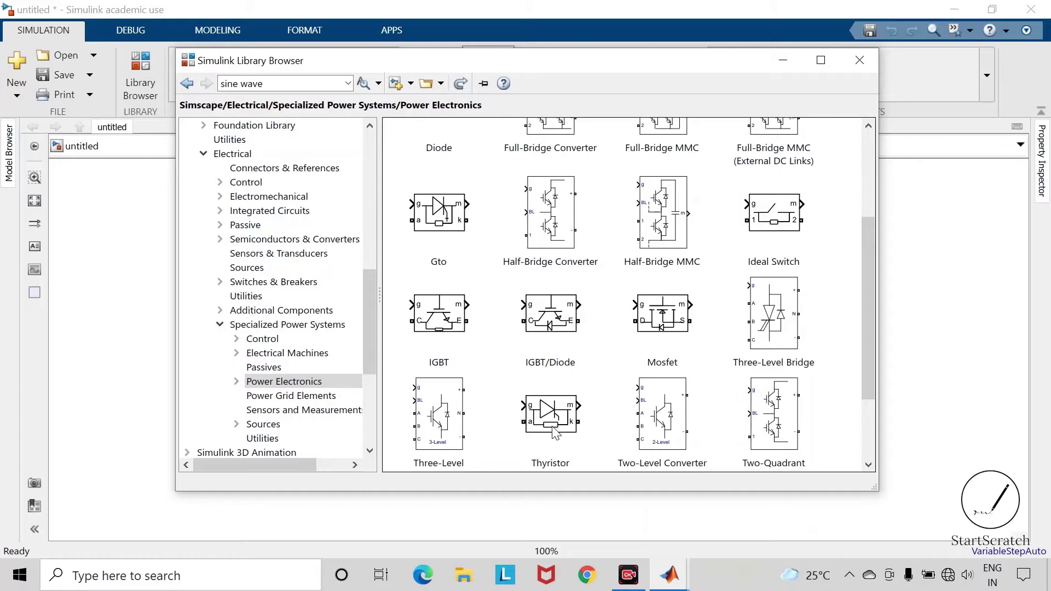
pyautogui.click(554, 424)
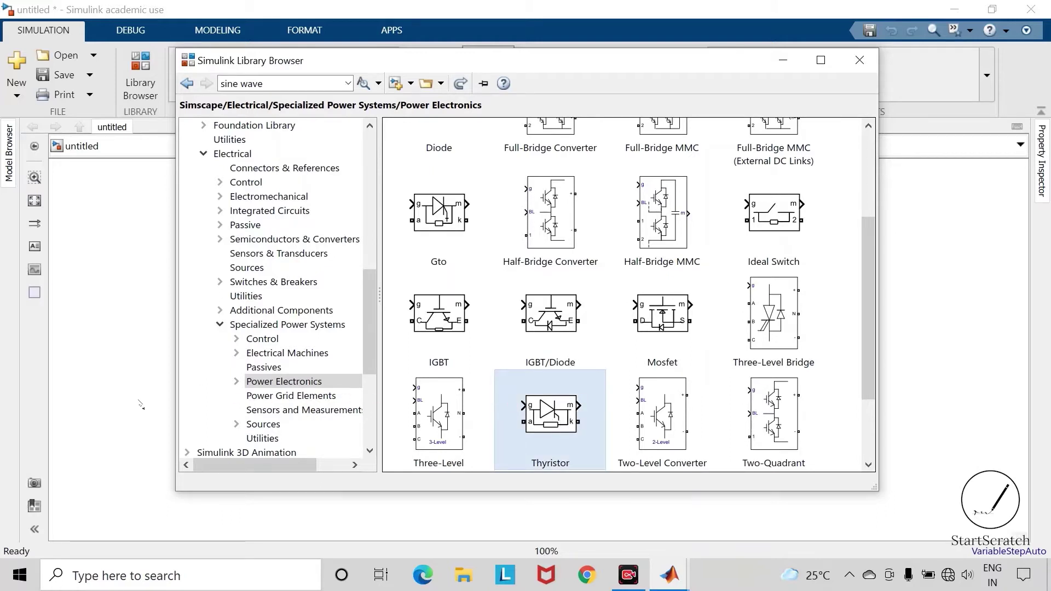
pyautogui.moveTo(140, 405); pyautogui.dragTo(457, 340)
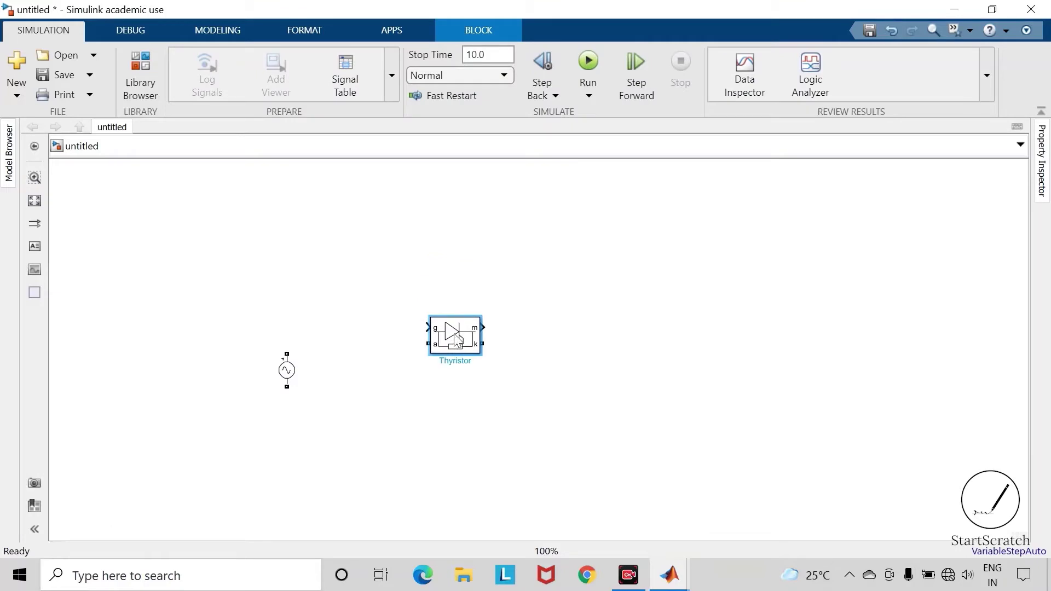
# Step: Reposition the Thyristor and wire its anode 'a' to the AC source's top terminal
pyautogui.click(612, 366)
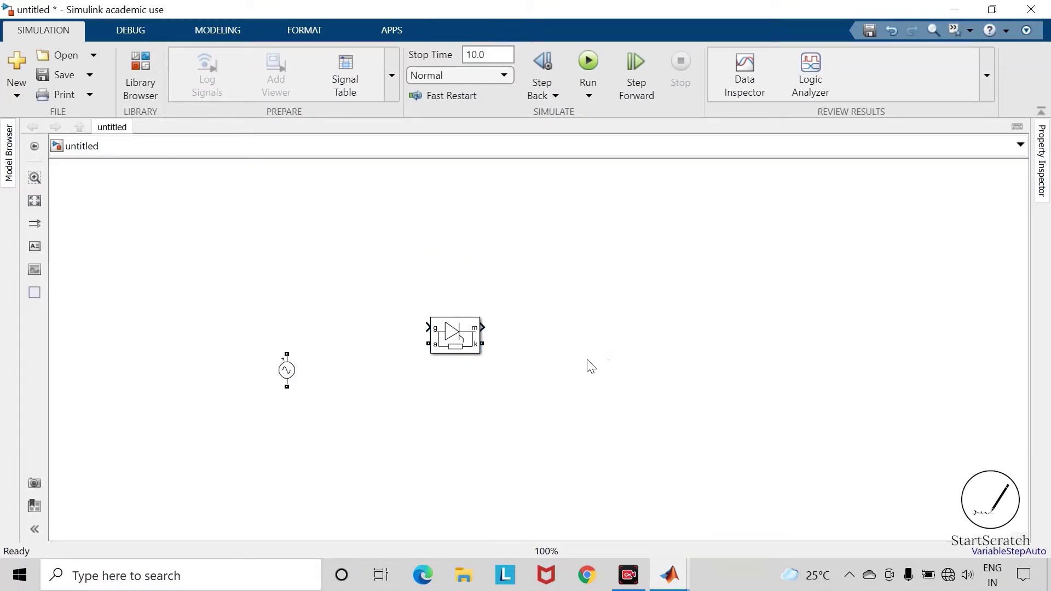
pyautogui.moveTo(452, 337); pyautogui.dragTo(444, 295)
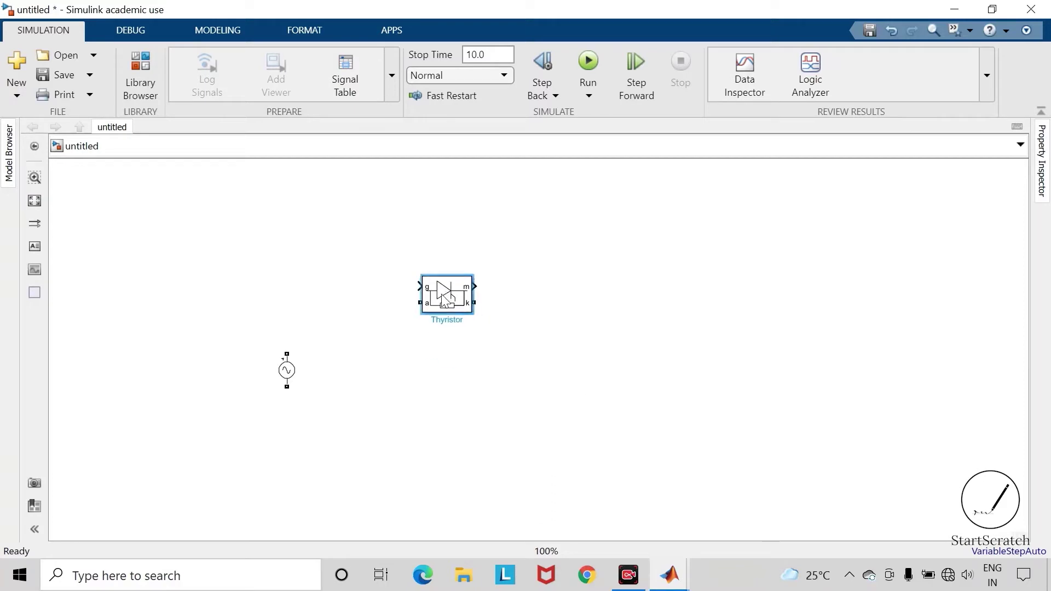
pyautogui.click(405, 316)
pyautogui.click(420, 302)
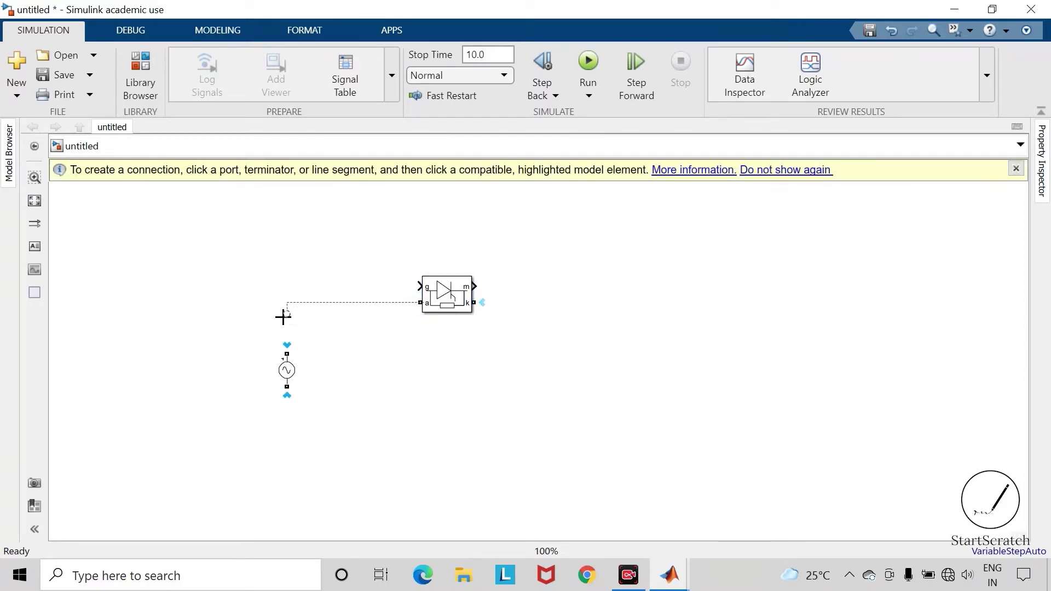
pyautogui.click(287, 353)
# Step: Insert a Current Measurement block aligned with the Thyristor's cathode 'k'
pyautogui.write('cu')
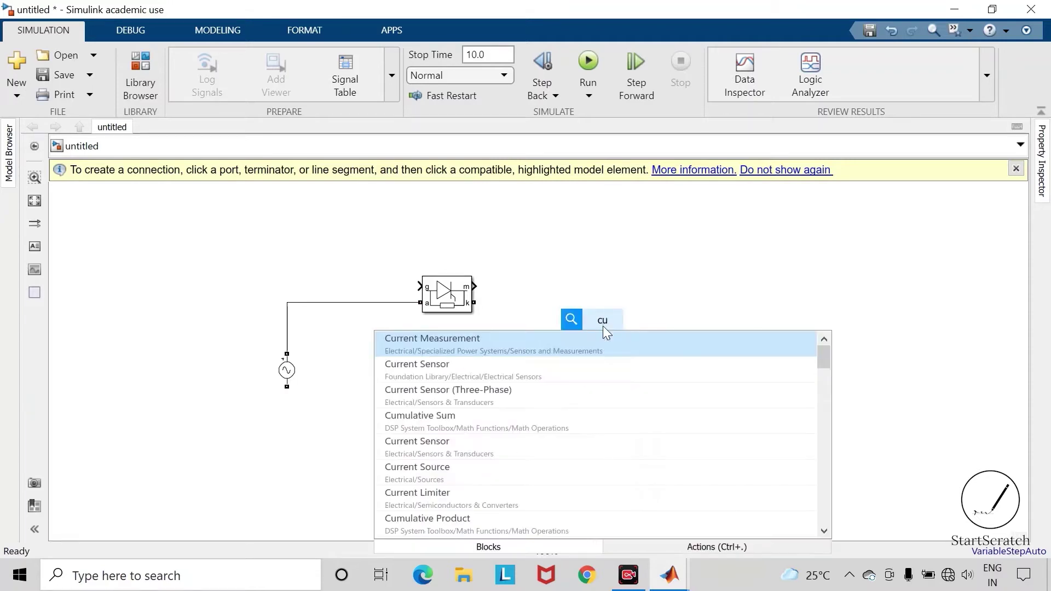
pyautogui.write('rren')
pyautogui.press('Return')
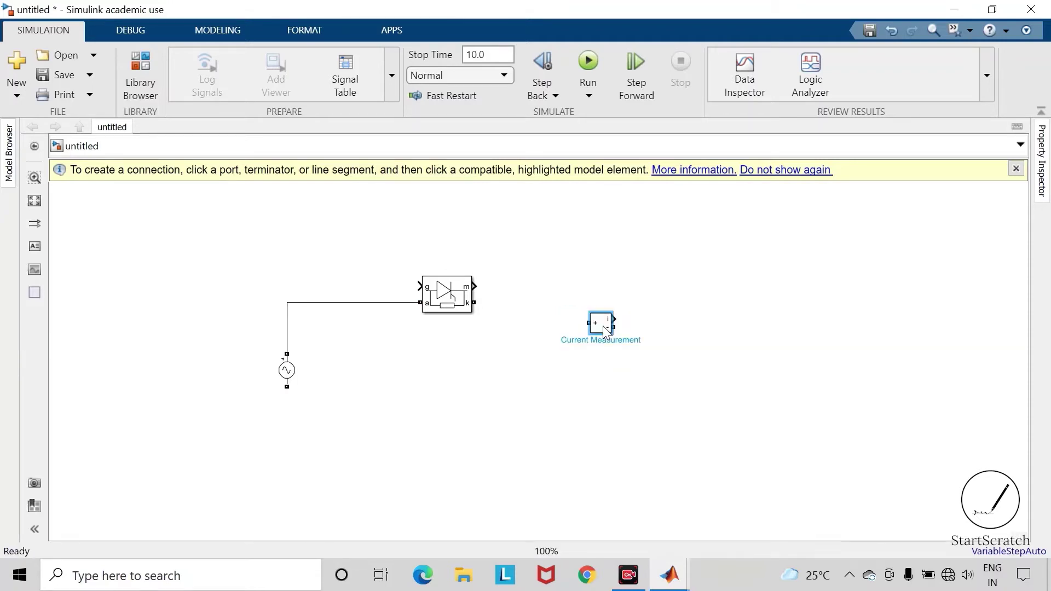
pyautogui.moveTo(603, 327)
pyautogui.mouseDown()
pyautogui.moveTo(616, 298)
pyautogui.moveTo(612, 314)
pyautogui.mouseUp()
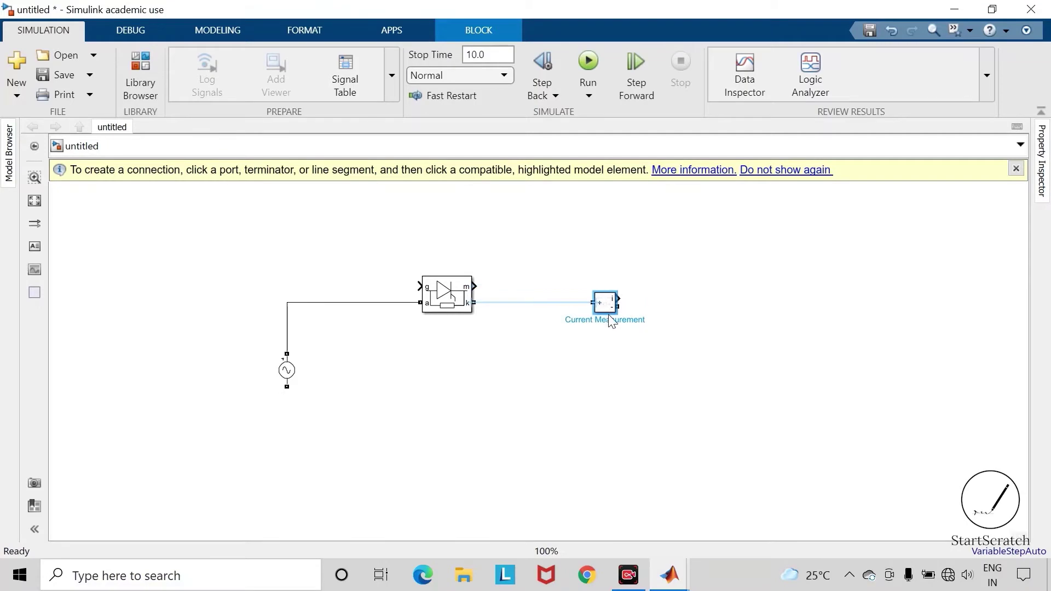
pyautogui.click(712, 365)
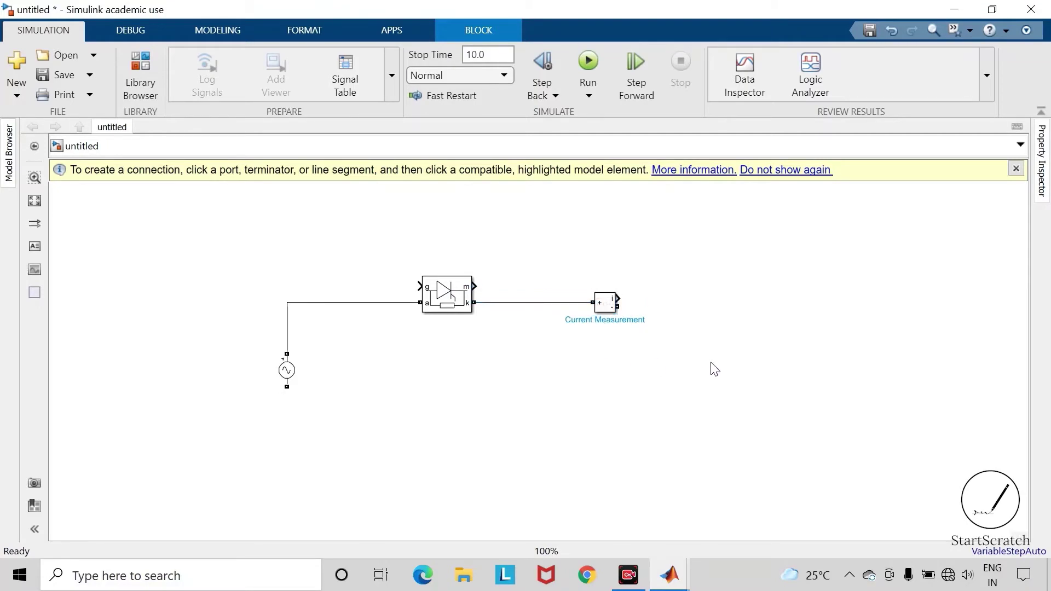
# Step: Add a Series RLC Branch set as a pure 5-ohm resistor, rotated vertically
pyautogui.doubleClick(714, 393)
pyautogui.write('serie')
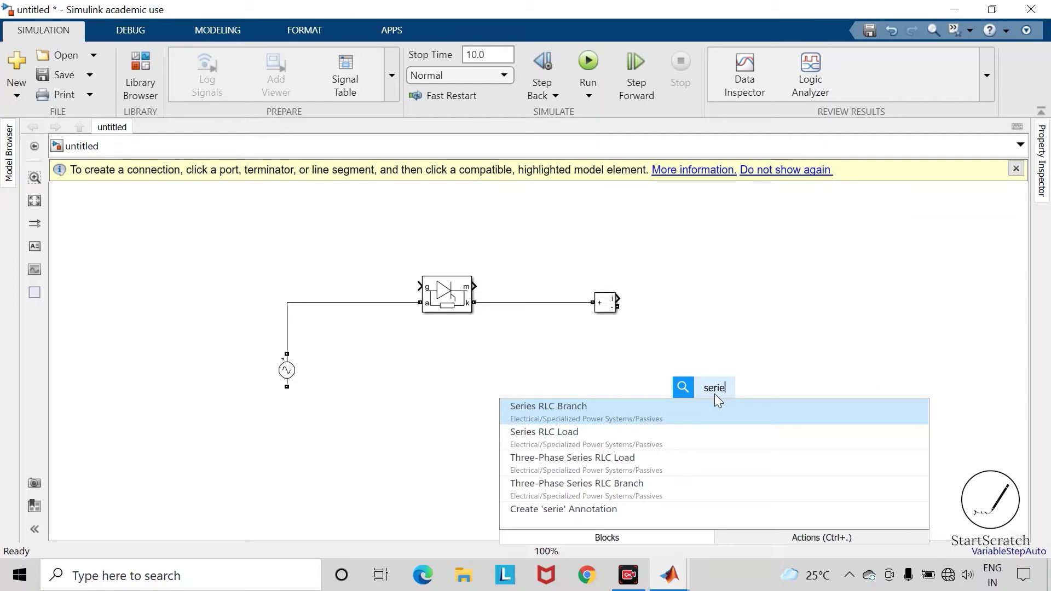
pyautogui.press('Return')
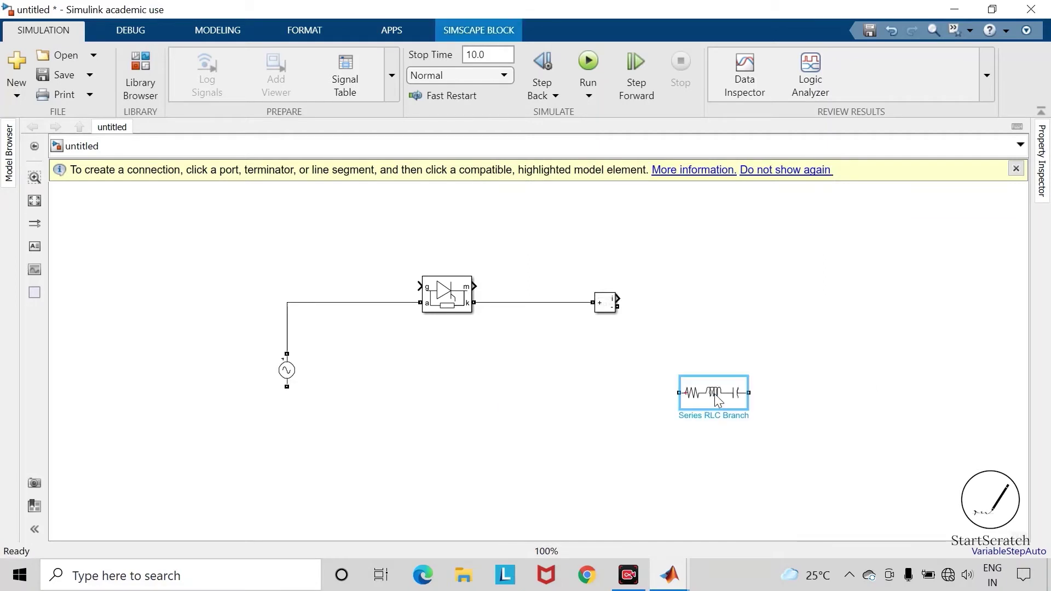
pyautogui.doubleClick(713, 392)
pyautogui.click(556, 279)
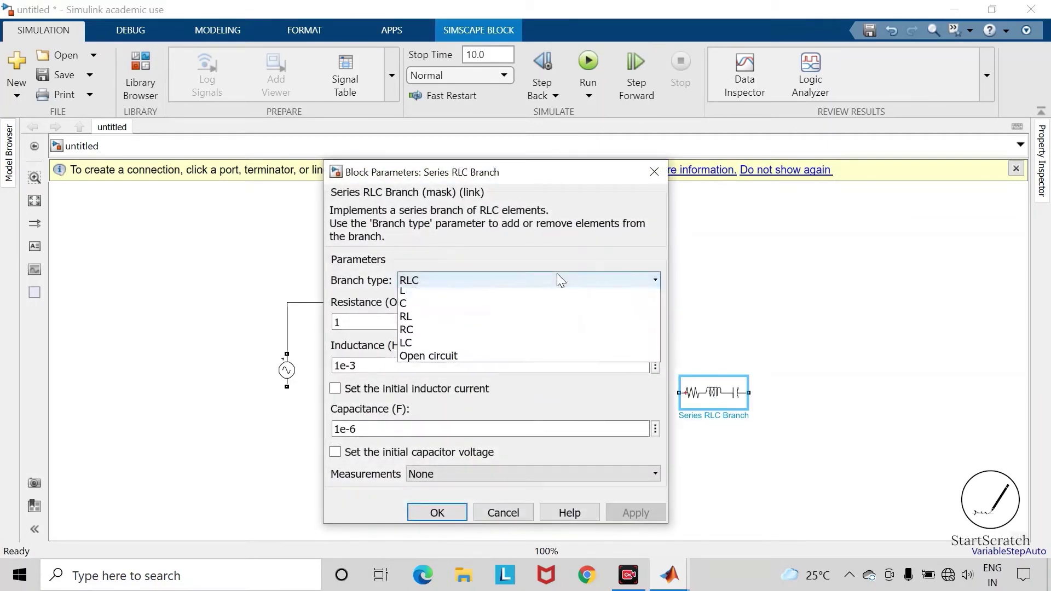
pyautogui.click(500, 310)
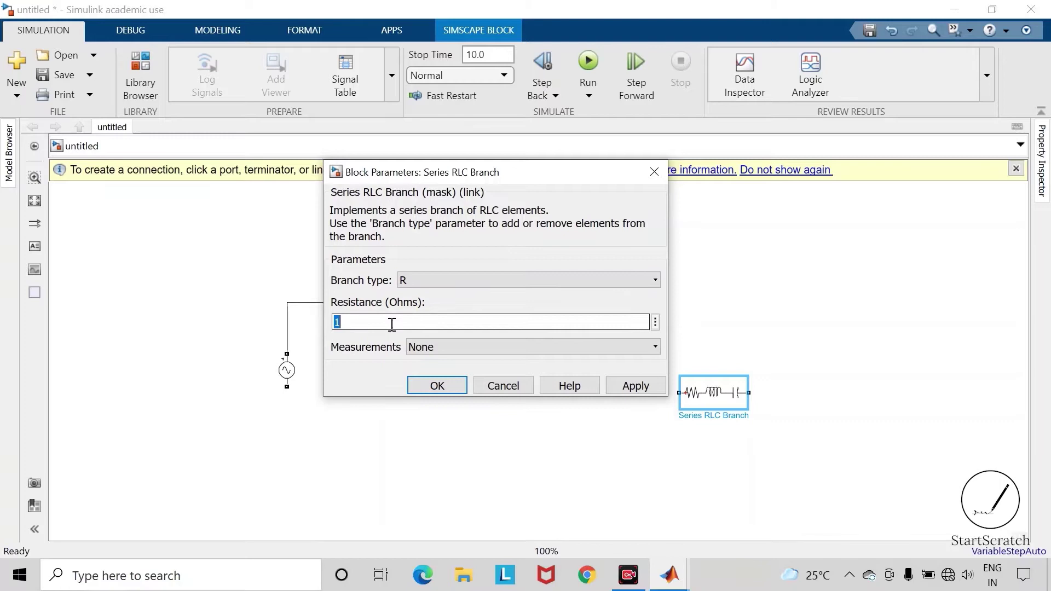
pyautogui.write('50')
pyautogui.press('Return')
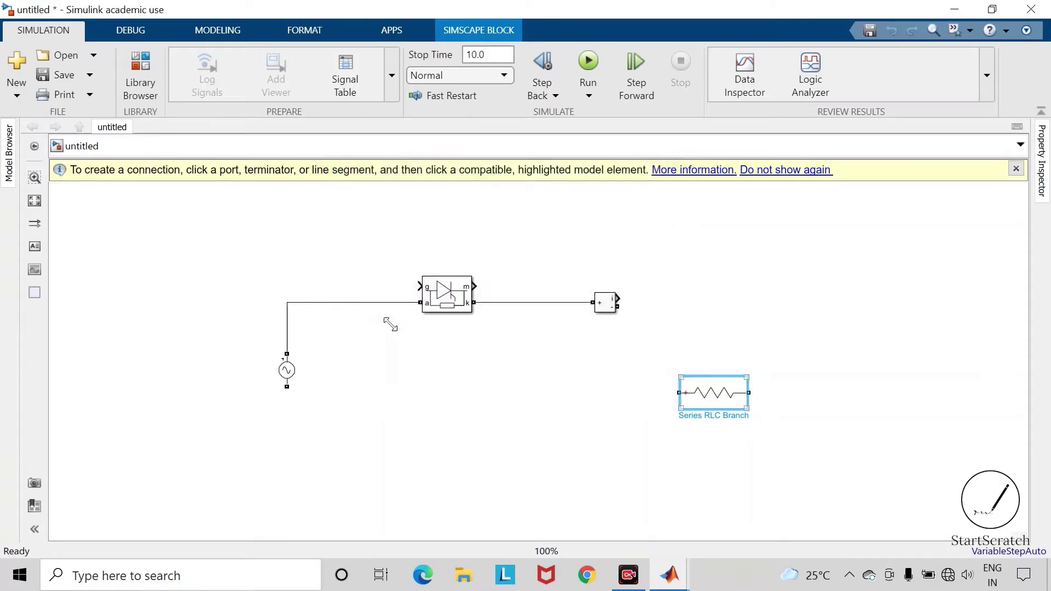
pyautogui.click(423, 350)
pyautogui.hotkey('ctrl', 'r')
pyautogui.click(664, 427)
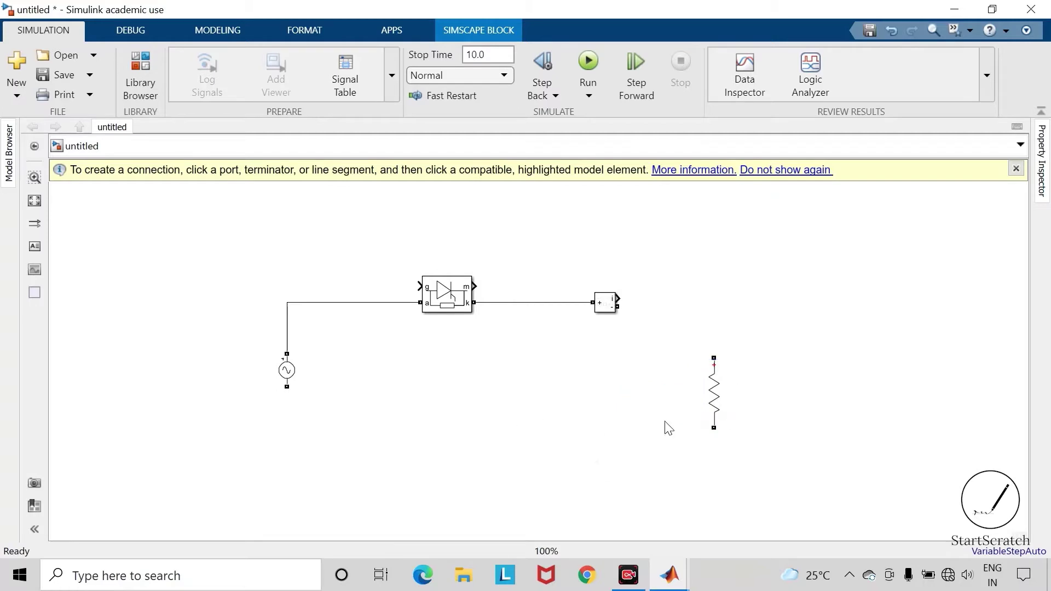
# Step: Wire the resistor's top to the current measurement and its bottom back to the AC source
pyautogui.moveTo(712, 358); pyautogui.dragTo(618, 306)
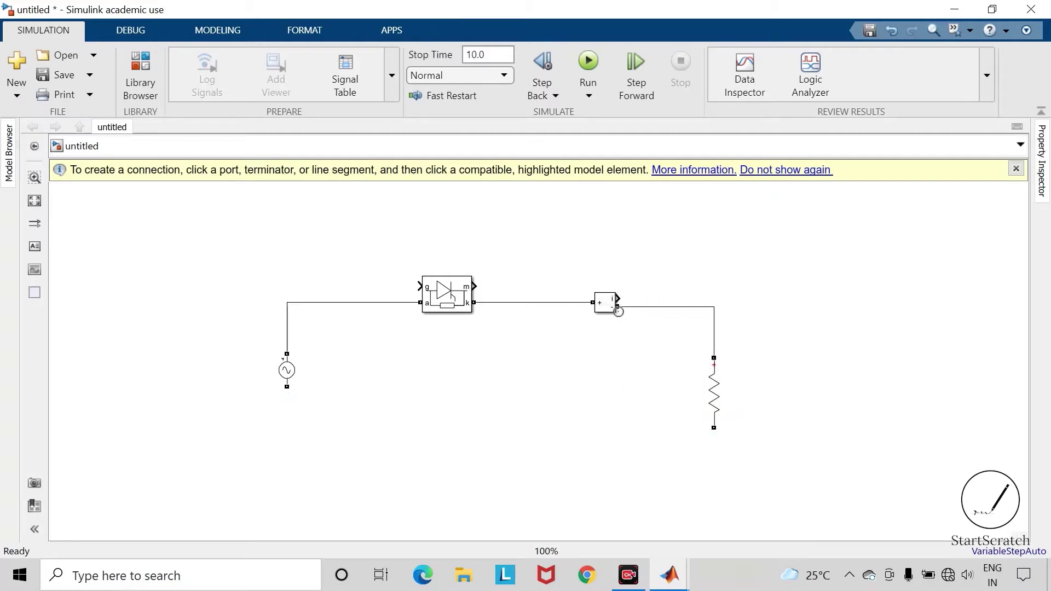
pyautogui.moveTo(714, 436); pyautogui.dragTo(287, 387)
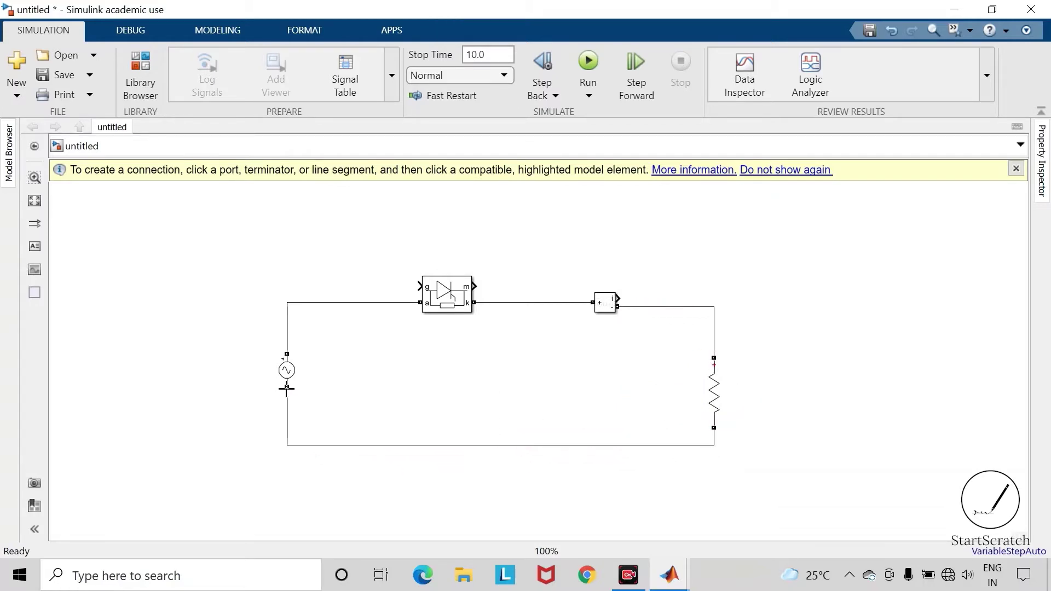
pyautogui.moveTo(650, 446); pyautogui.dragTo(646, 470)
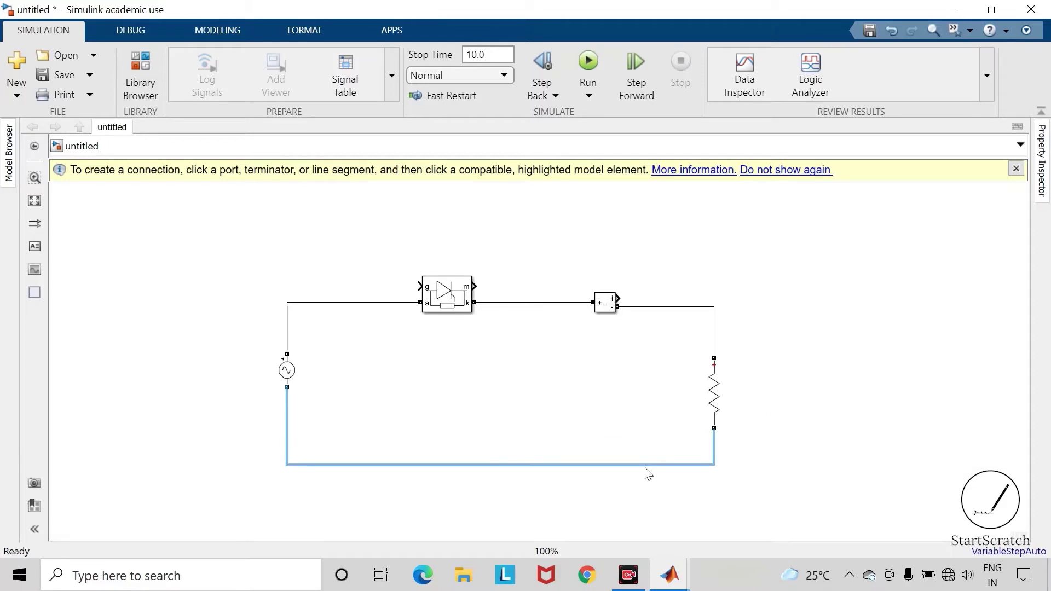
pyautogui.click(693, 413)
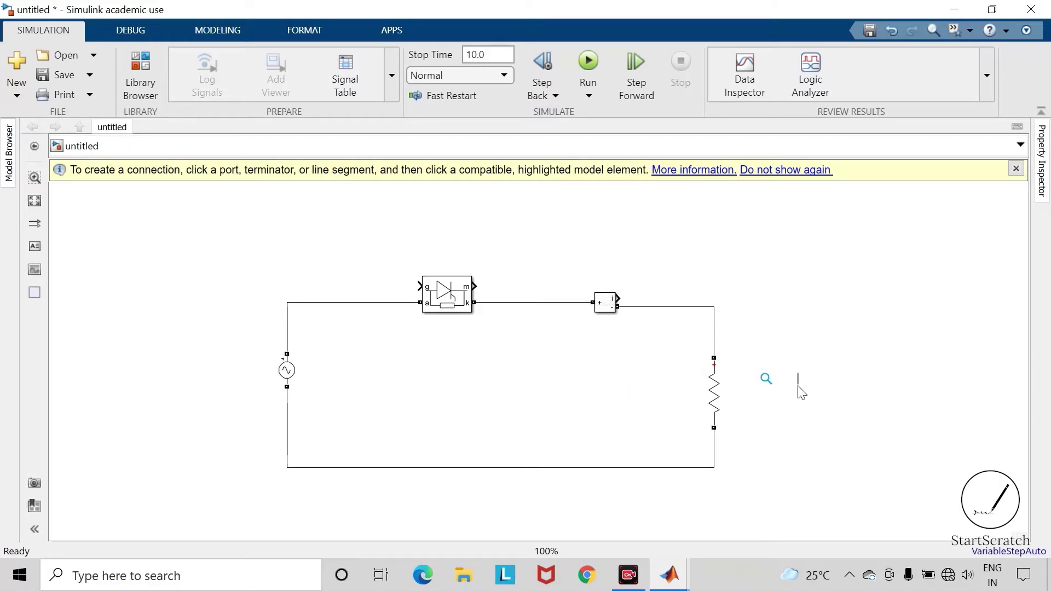
# Step: Place Voltage Measurement blocks across the resistor and a copy across the AC source
pyautogui.write('voltag')
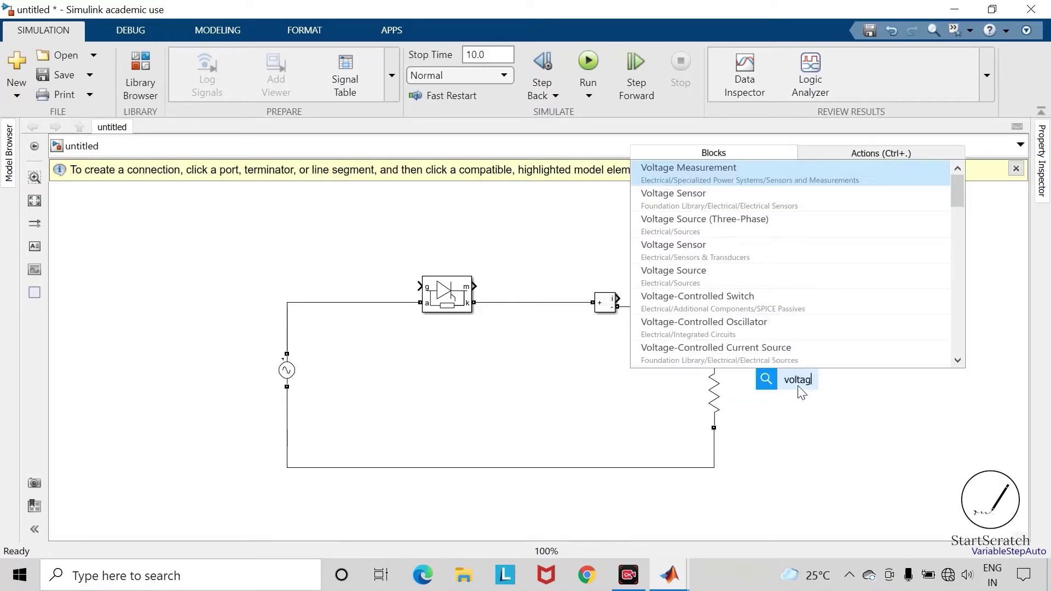
pyautogui.press('Return')
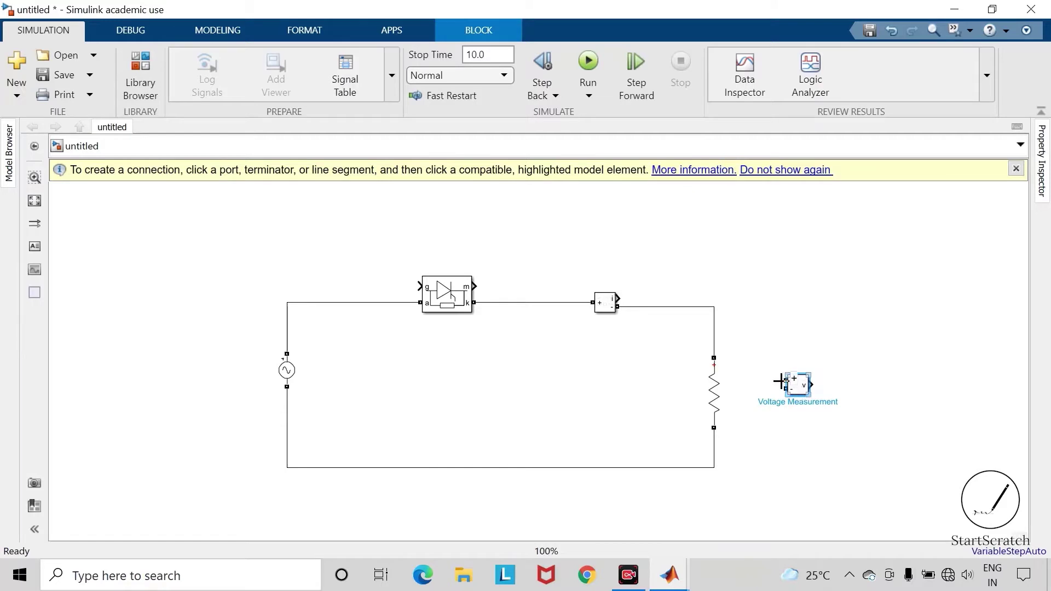
pyautogui.moveTo(786, 380); pyautogui.dragTo(714, 336)
pyautogui.moveTo(786, 388); pyautogui.dragTo(711, 451)
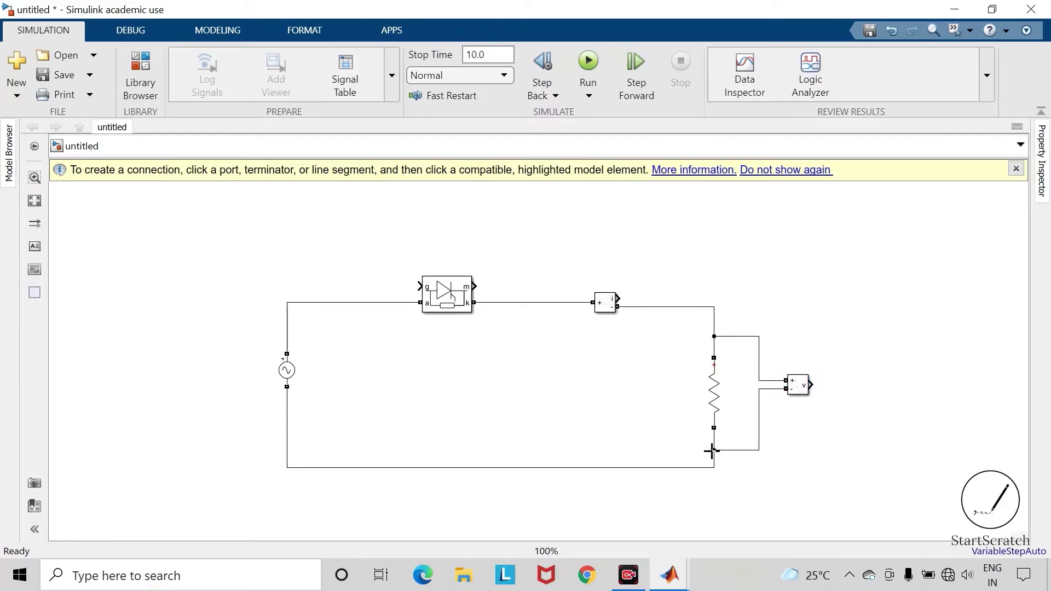
pyautogui.click(800, 385)
pyautogui.moveTo(800, 386)
pyautogui.mouseDown()
pyautogui.moveTo(799, 443)
pyautogui.moveTo(171, 423)
pyautogui.moveTo(204, 373)
pyautogui.moveTo(186, 369)
pyautogui.moveTo(252, 315)
pyautogui.moveTo(291, 322)
pyautogui.moveTo(287, 334)
pyautogui.mouseUp()
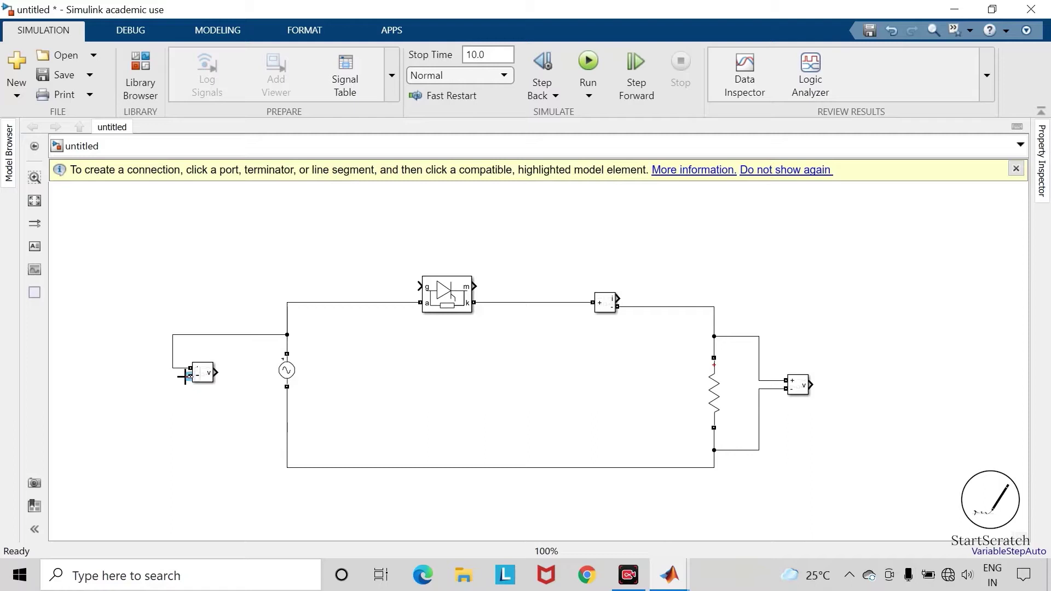
pyautogui.moveTo(185, 376); pyautogui.dragTo(286, 417)
# Step: Insert a Pulse Generator and connect it to the Thyristor's gate 'g'
pyautogui.write('pulse')
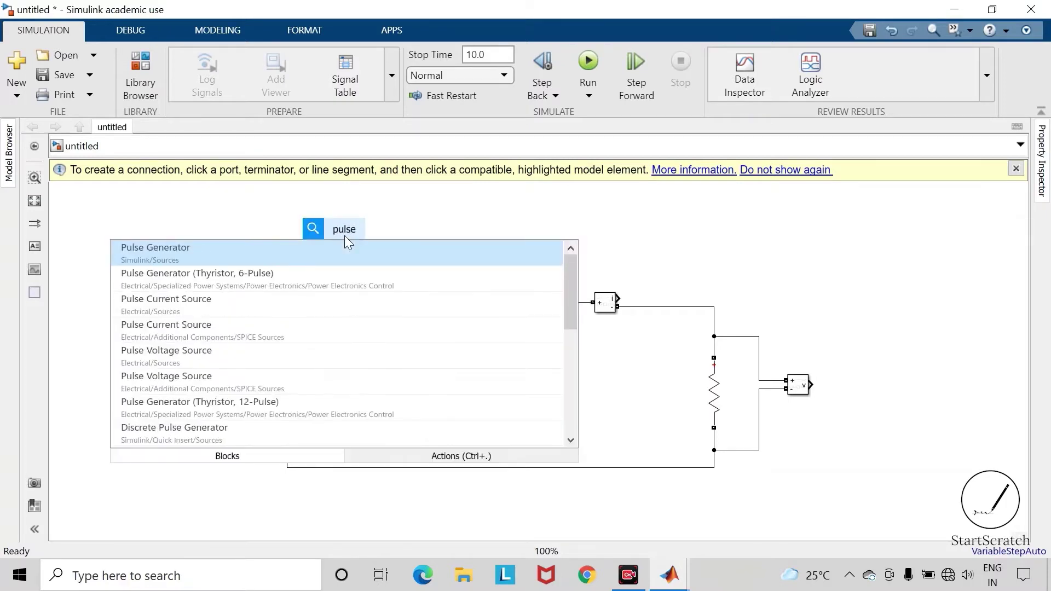
pyautogui.press('Return')
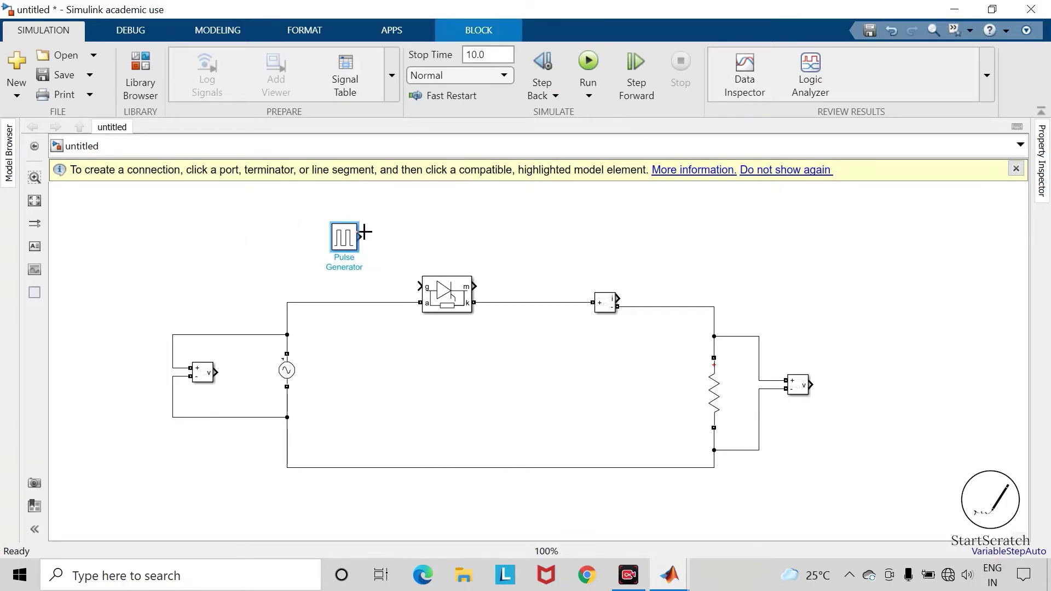
pyautogui.moveTo(363, 234); pyautogui.dragTo(419, 286)
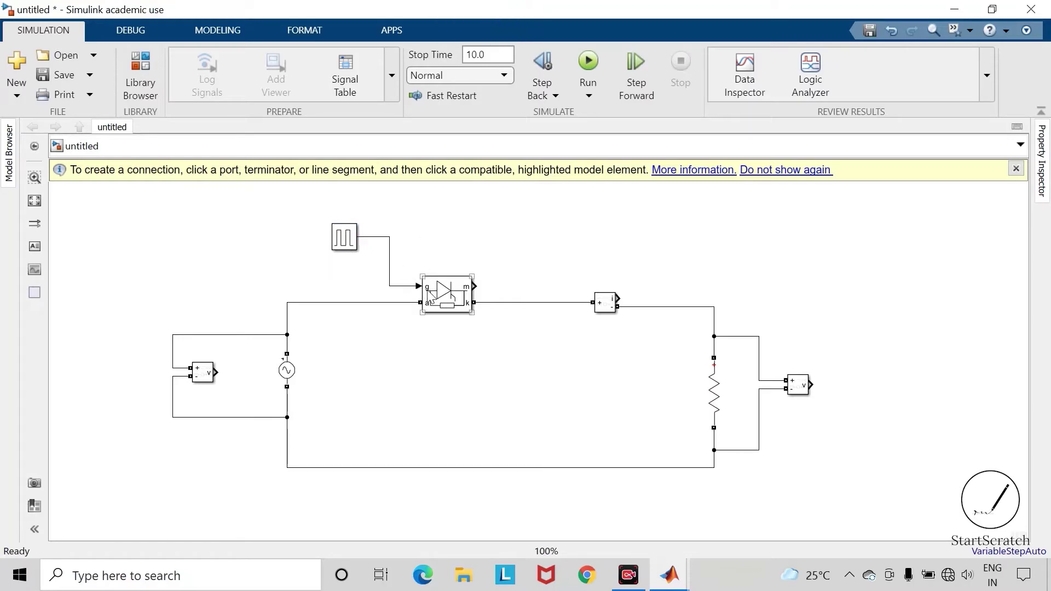
# Step: Enter 1/50 as the Pulse Generator's period in seconds and apply it
pyautogui.doubleClick(344, 238)
pyautogui.scroll(-2, 406, 350)
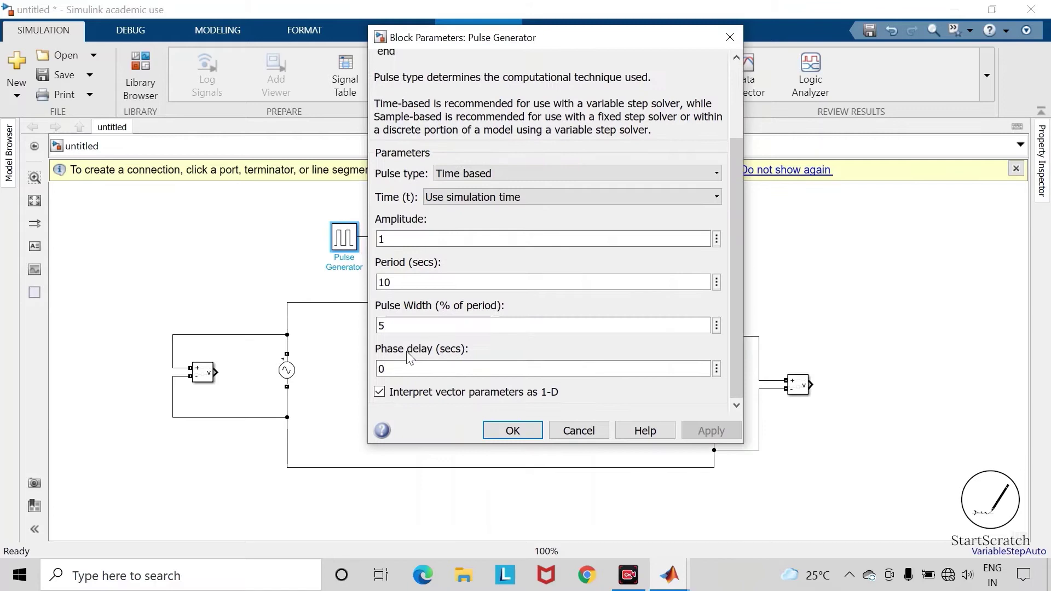
pyautogui.doubleClick(399, 281)
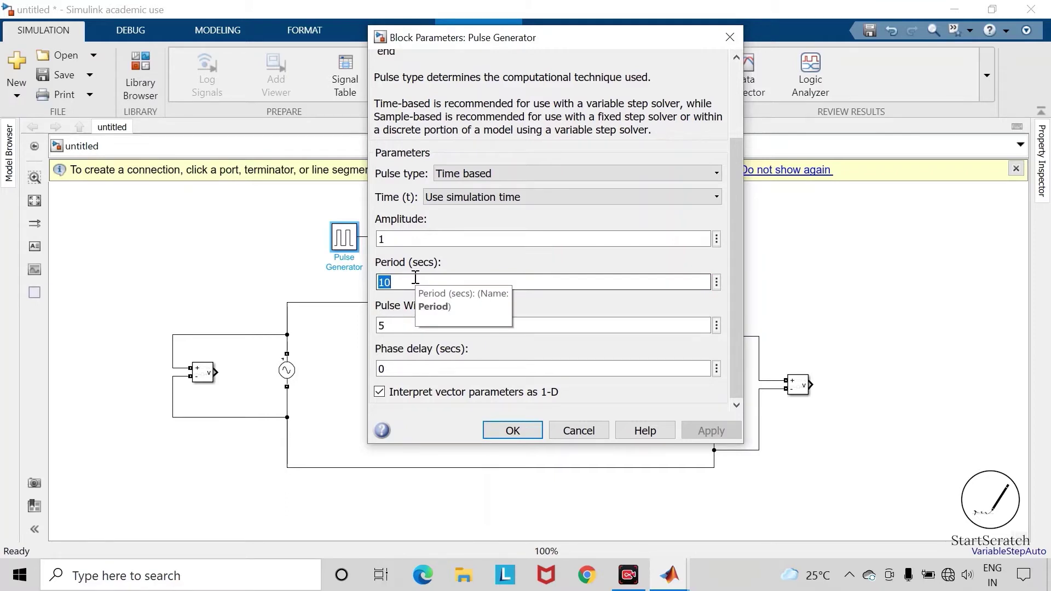
pyautogui.write('1/5')
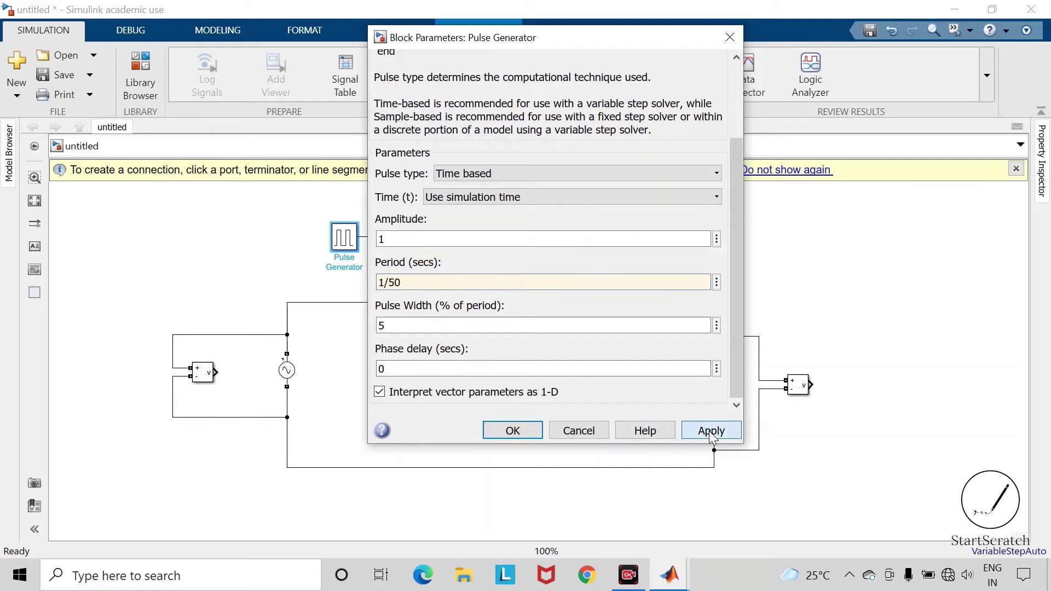
pyautogui.click(512, 430)
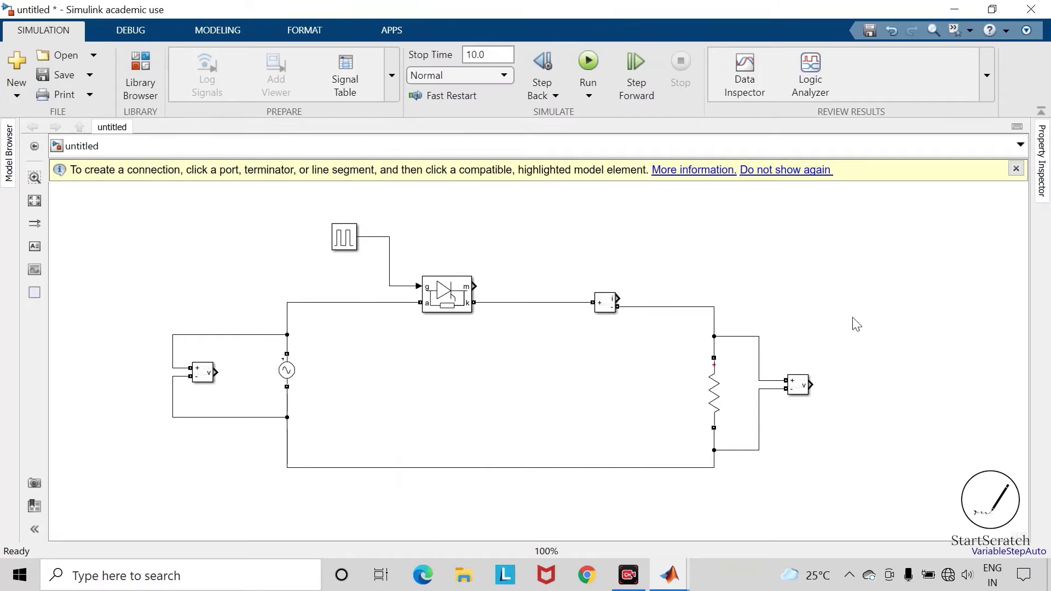
# Step: Insert a Scope block on the canvas via quick search 'scope'
pyautogui.doubleClick(902, 353)
pyautogui.write('scope')
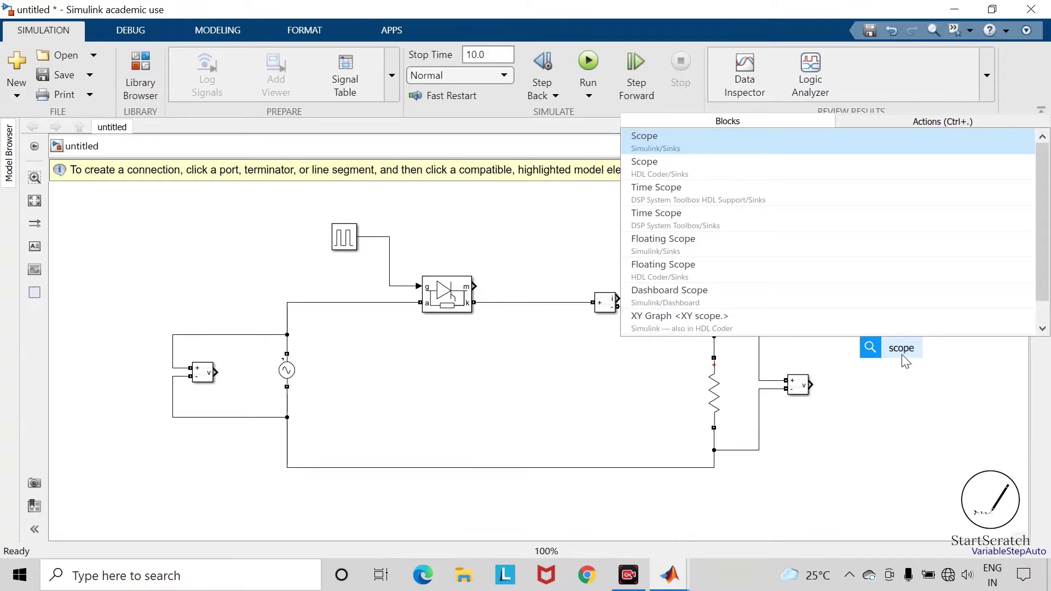
pyautogui.press('Return')
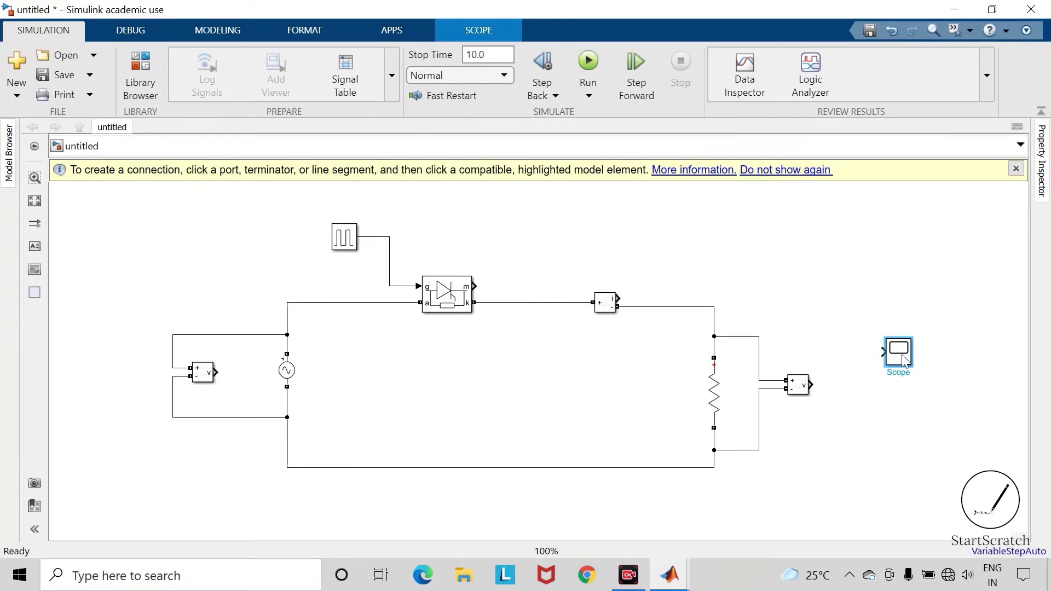
# Step: Configure the Scope with 4 input ports and a single-column stacked layout
pyautogui.doubleClick(903, 360)
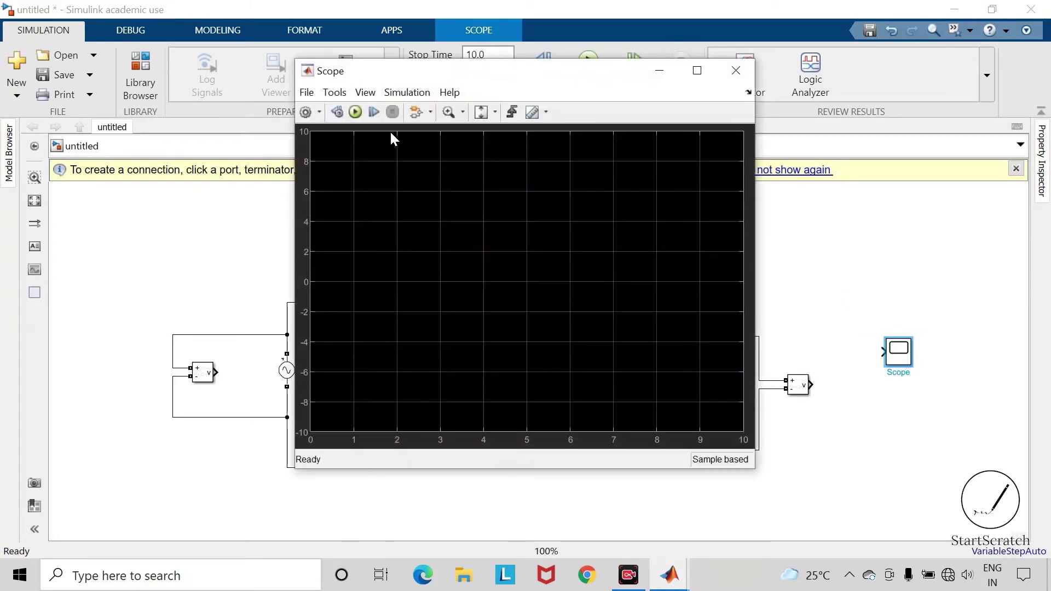
pyautogui.click(320, 112)
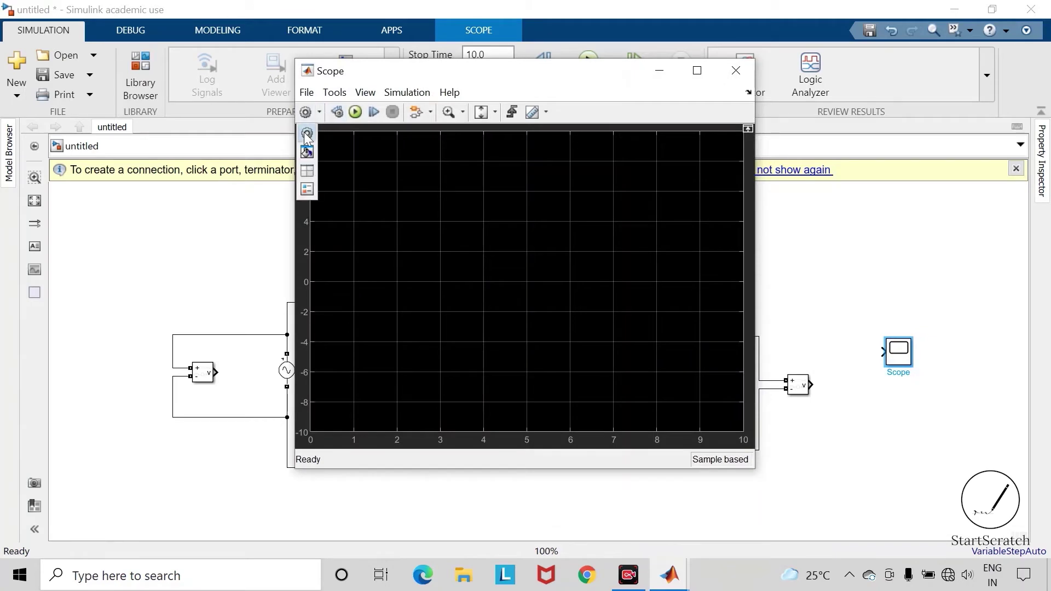
pyautogui.click(308, 136)
pyautogui.doubleClick(521, 253)
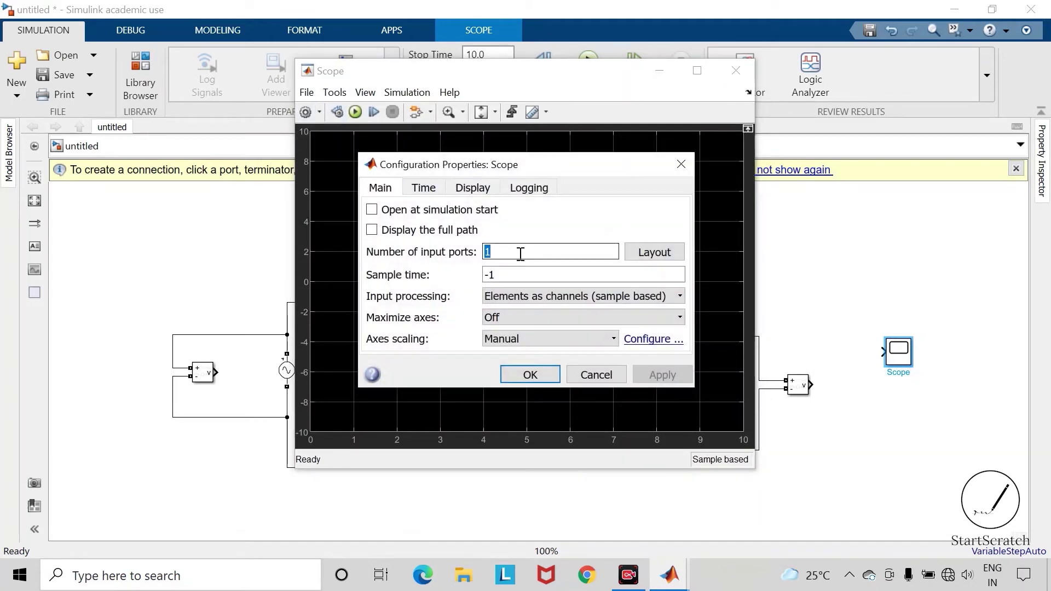
pyautogui.write('4')
pyautogui.click(656, 252)
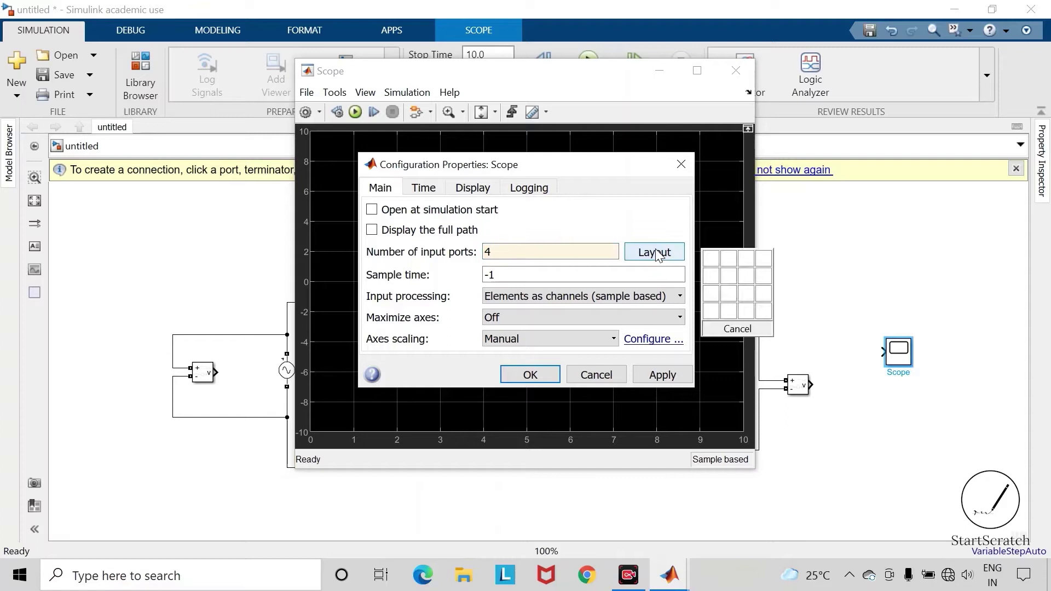
pyautogui.click(712, 311)
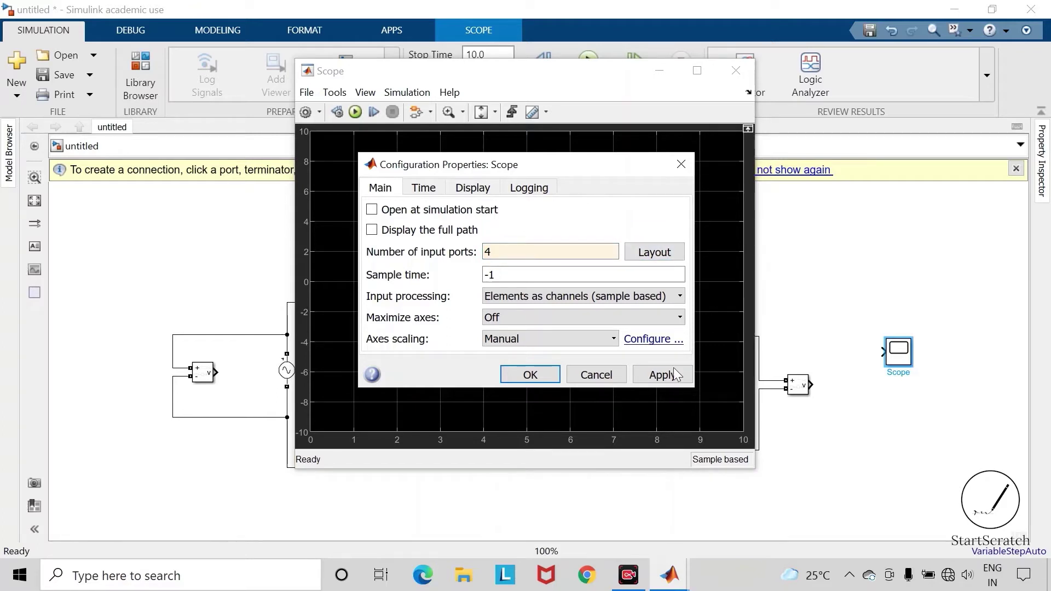
pyautogui.click(676, 375)
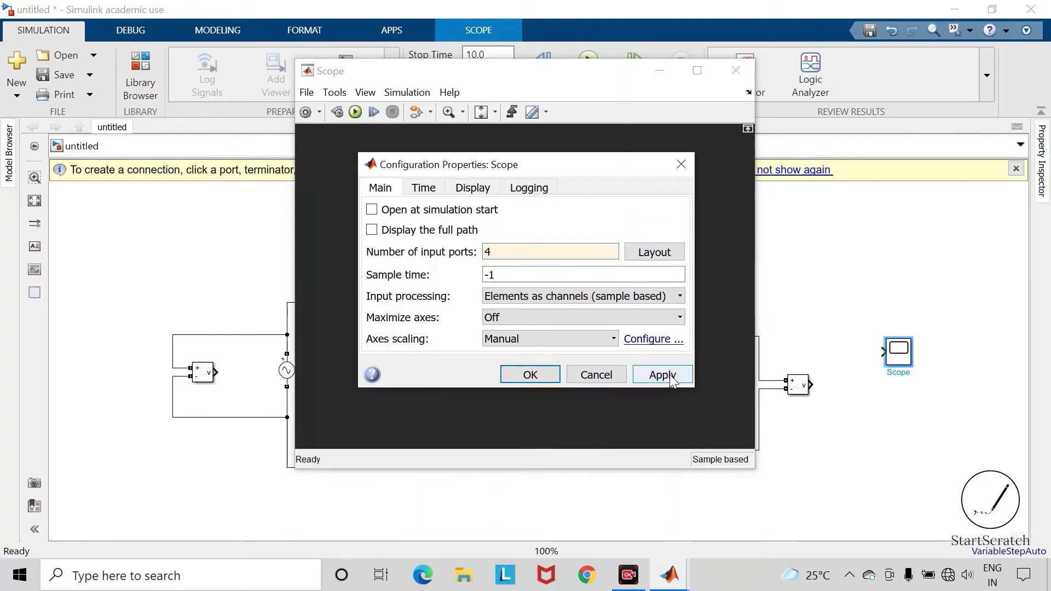
pyautogui.click(530, 375)
pyautogui.click(736, 71)
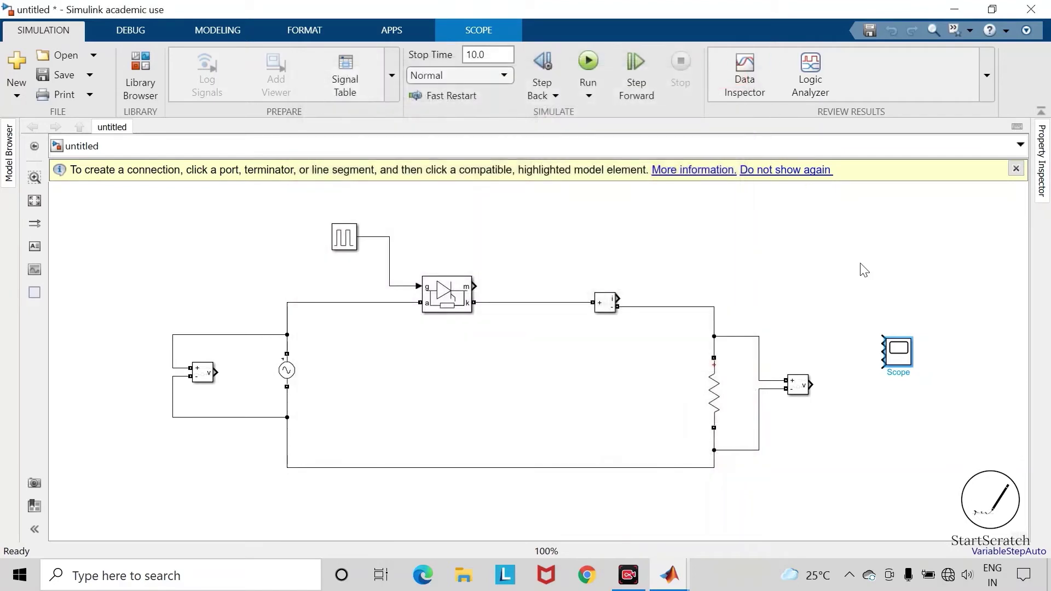
# Step: Enlarge the Scope and wire the source voltmeter to input 1, labelled I/P
pyautogui.moveTo(913, 367); pyautogui.dragTo(922, 450)
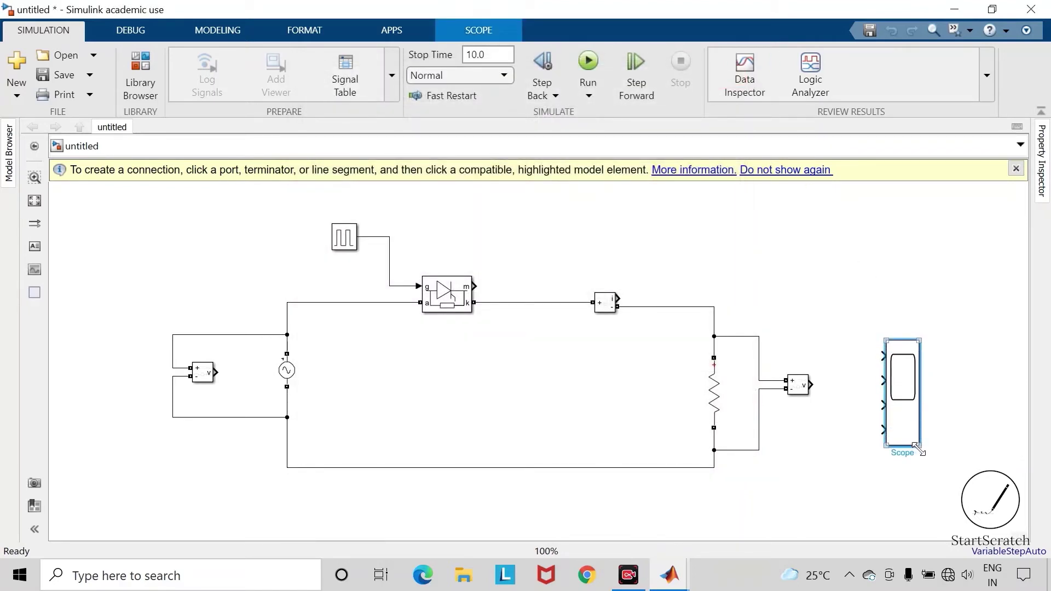
pyautogui.moveTo(908, 389); pyautogui.dragTo(910, 339)
pyautogui.click(887, 326)
pyautogui.click(215, 372)
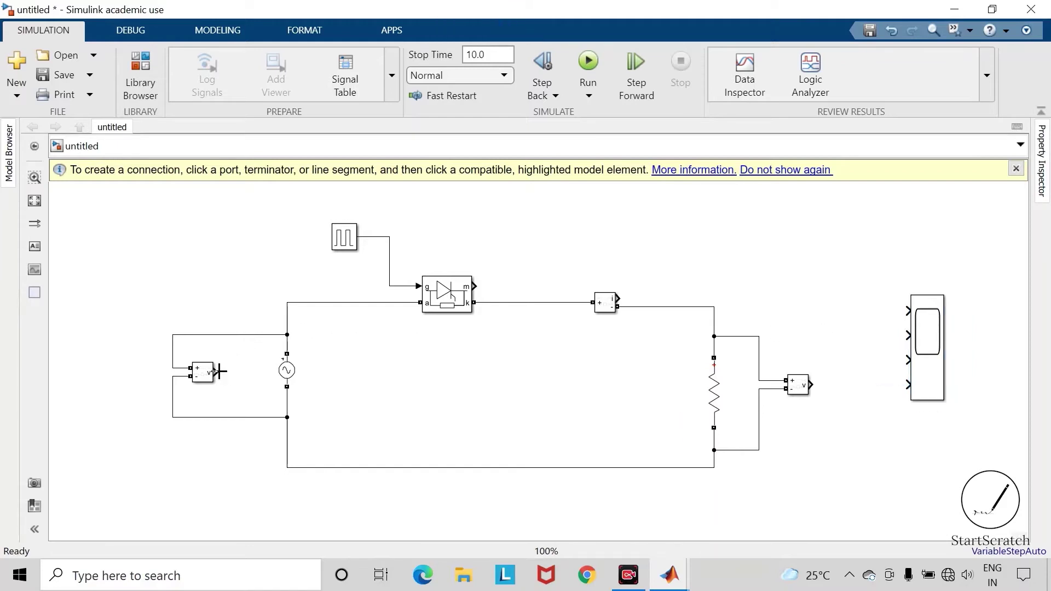
pyautogui.click(906, 311)
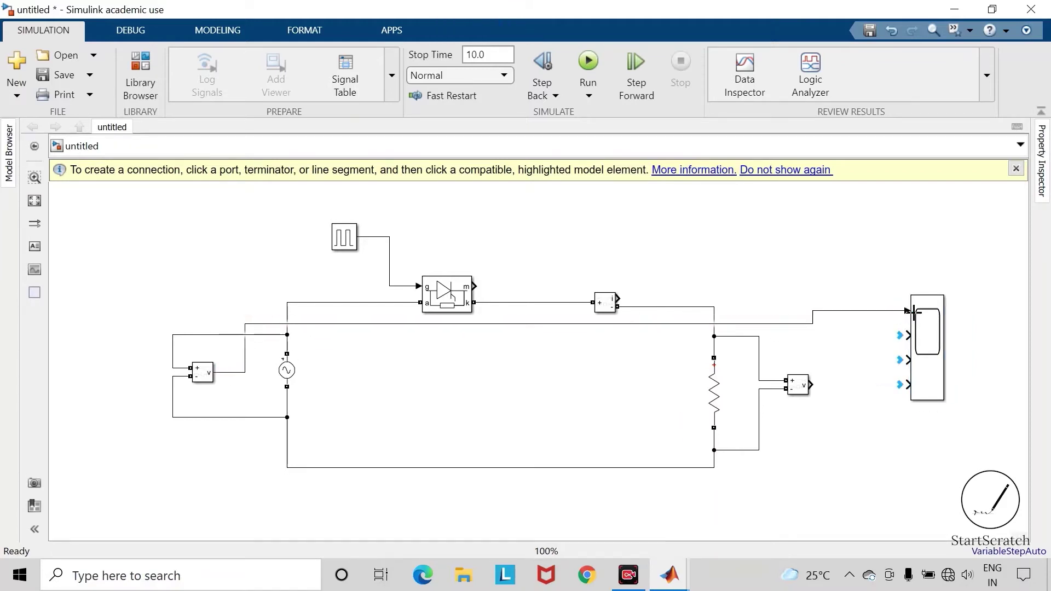
pyautogui.click(770, 325)
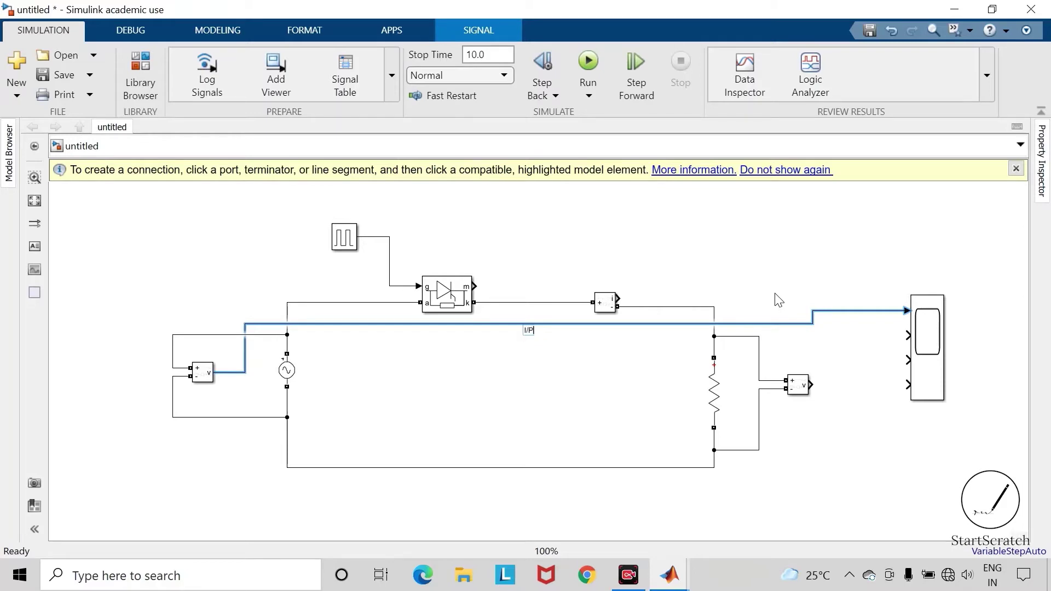
pyautogui.click(777, 299)
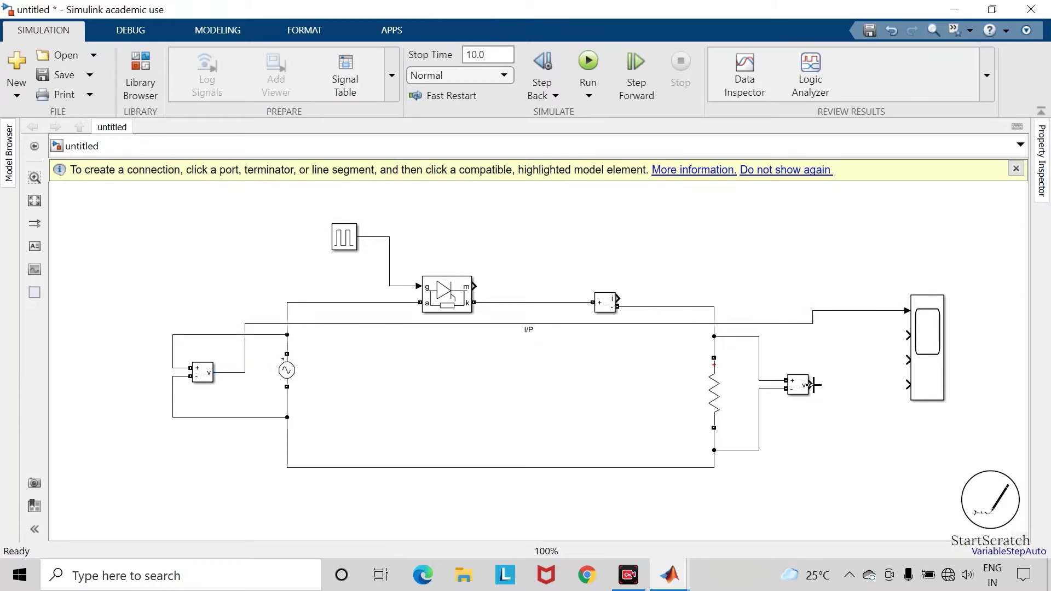
# Step: Wire the load voltmeter to Scope input 2 and label the signal O/P
pyautogui.click(811, 384)
pyautogui.click(906, 335)
pyautogui.doubleClick(845, 386)
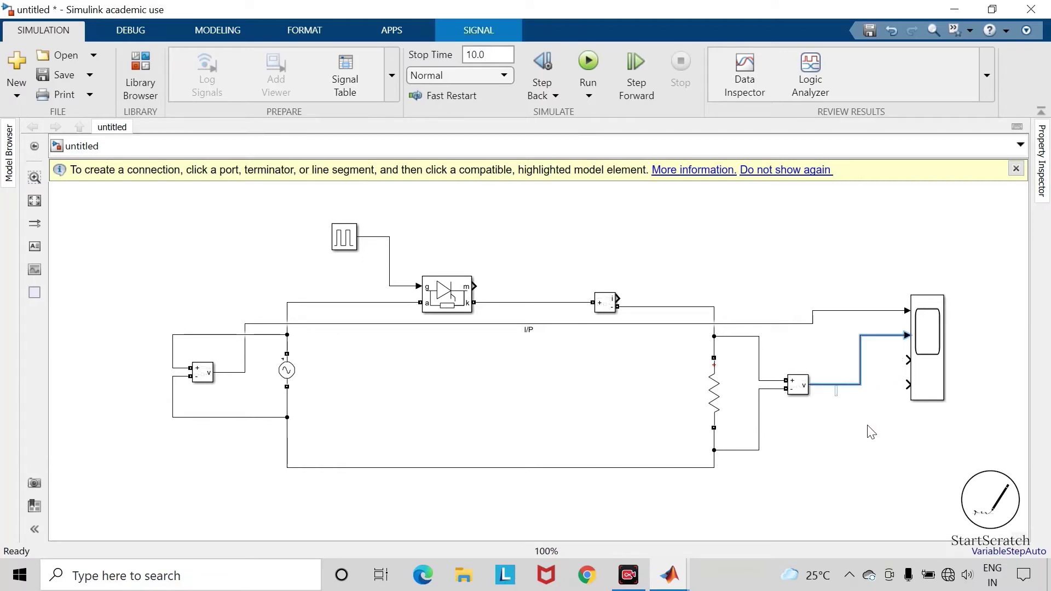
pyautogui.write('O/P')
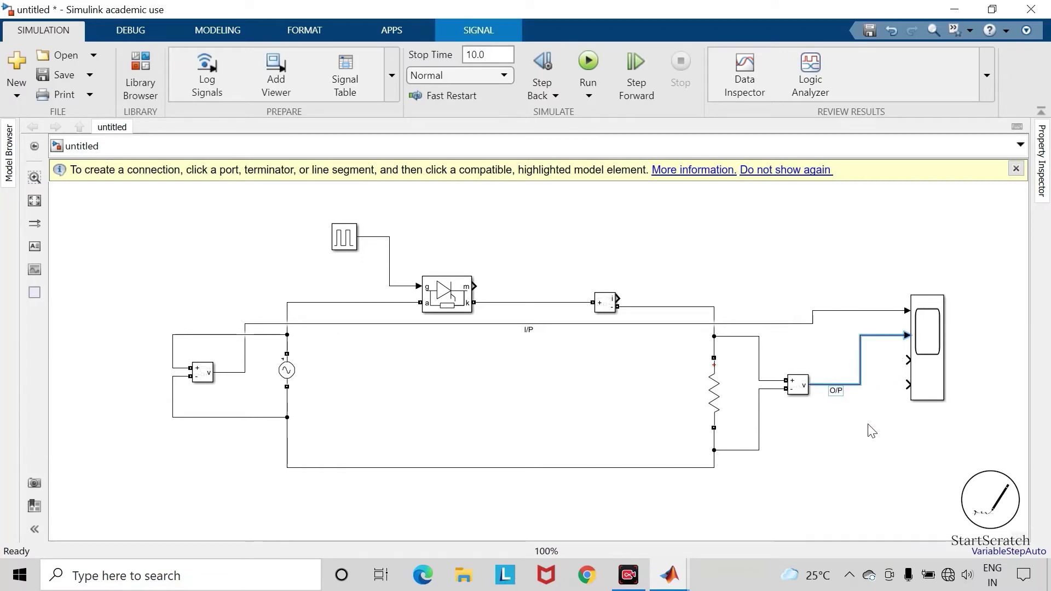
pyautogui.click(870, 430)
# Step: Connect current measurement and pulse signals to Scope inputs 3 and 4, labelled Current and pwm
pyautogui.moveTo(622, 297)
pyautogui.mouseDown()
pyautogui.moveTo(868, 363)
pyautogui.moveTo(909, 360)
pyautogui.mouseUp()
pyautogui.moveTo(812, 360); pyautogui.dragTo(825, 298)
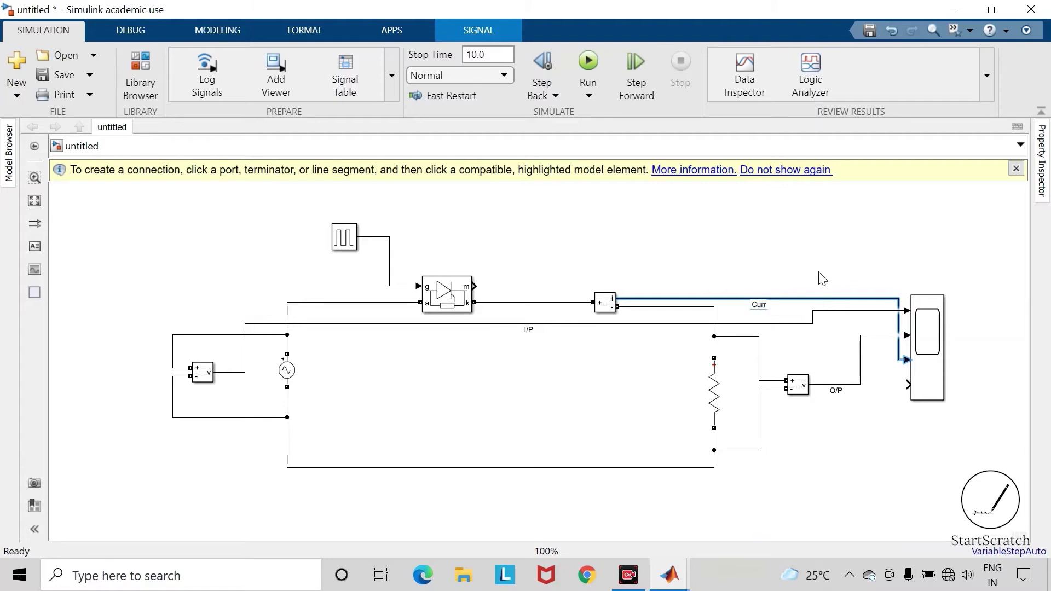
pyautogui.write('t')
pyautogui.click(530, 227)
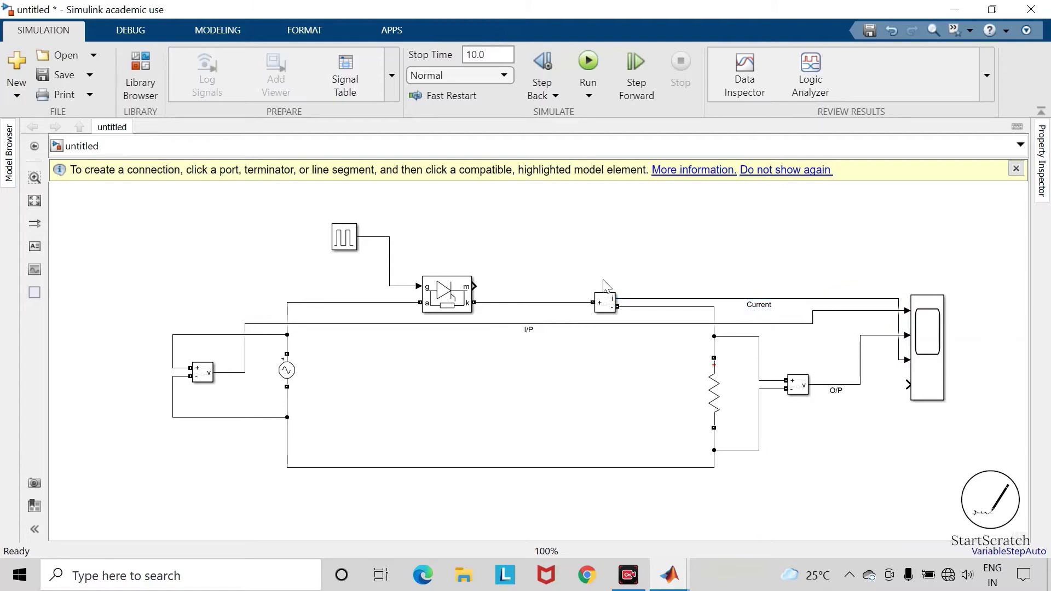
pyautogui.moveTo(909, 384)
pyautogui.mouseDown()
pyautogui.moveTo(554, 387)
pyautogui.moveTo(363, 281)
pyautogui.moveTo(387, 248)
pyautogui.mouseUp()
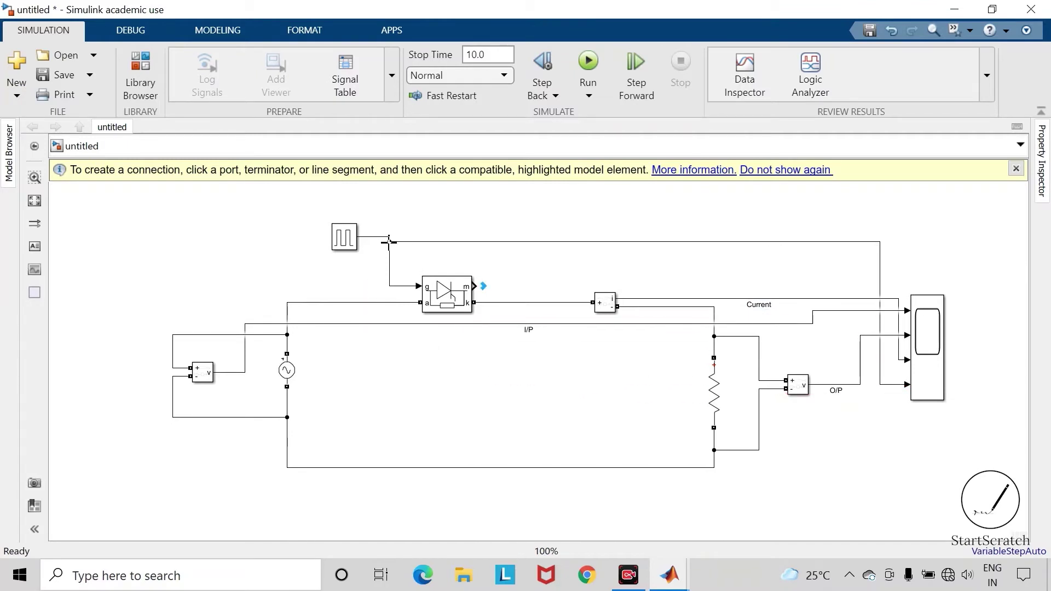
pyautogui.doubleClick(542, 242)
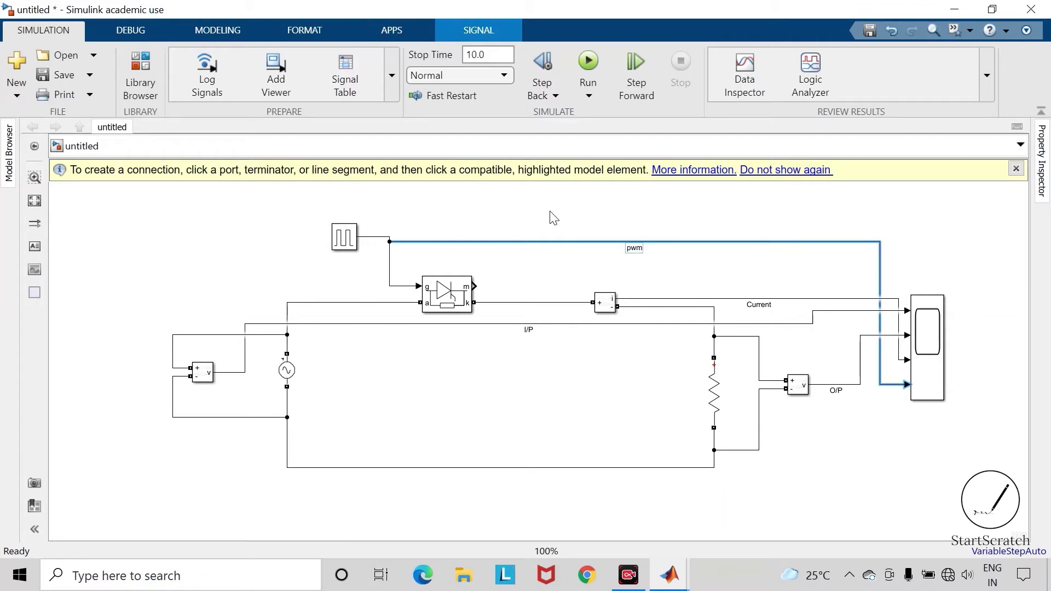
pyautogui.click(551, 217)
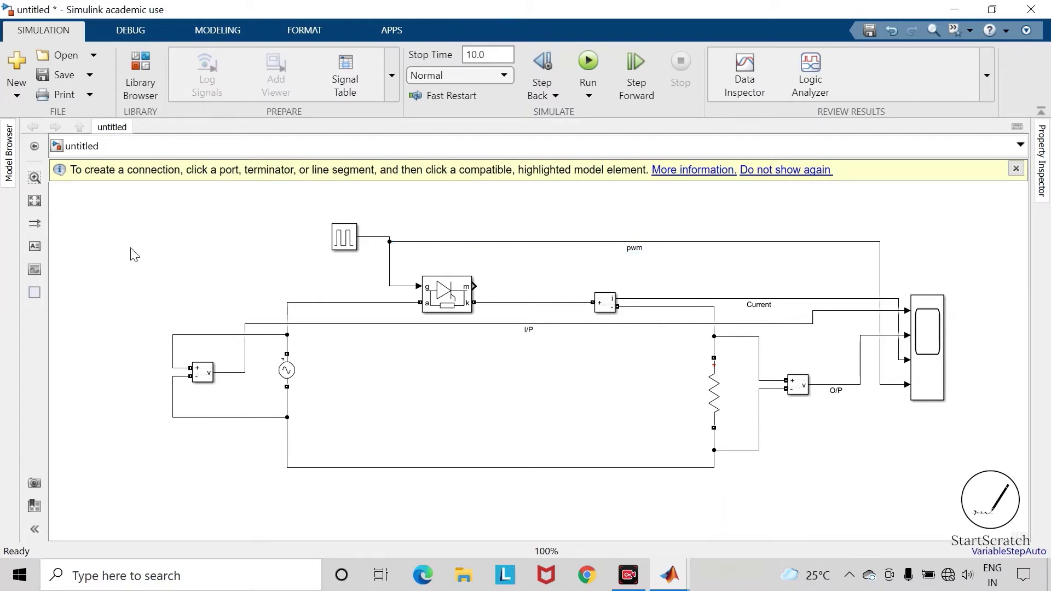
# Step: Insert a powergui block and set its simulation type to Discrete, 50e-6 s sample time
pyautogui.write('powergui')
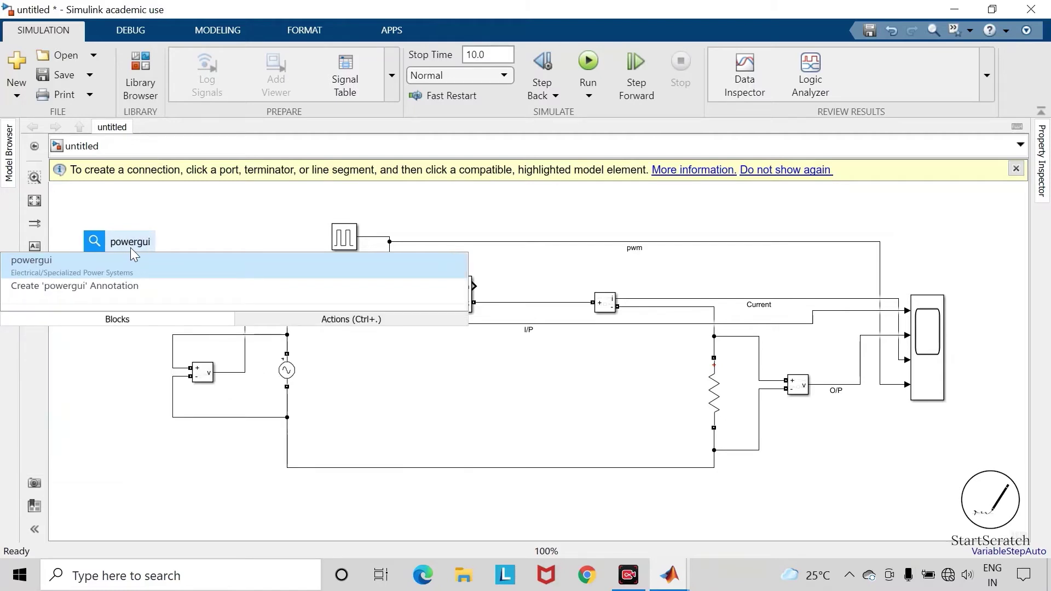
pyautogui.press('Return')
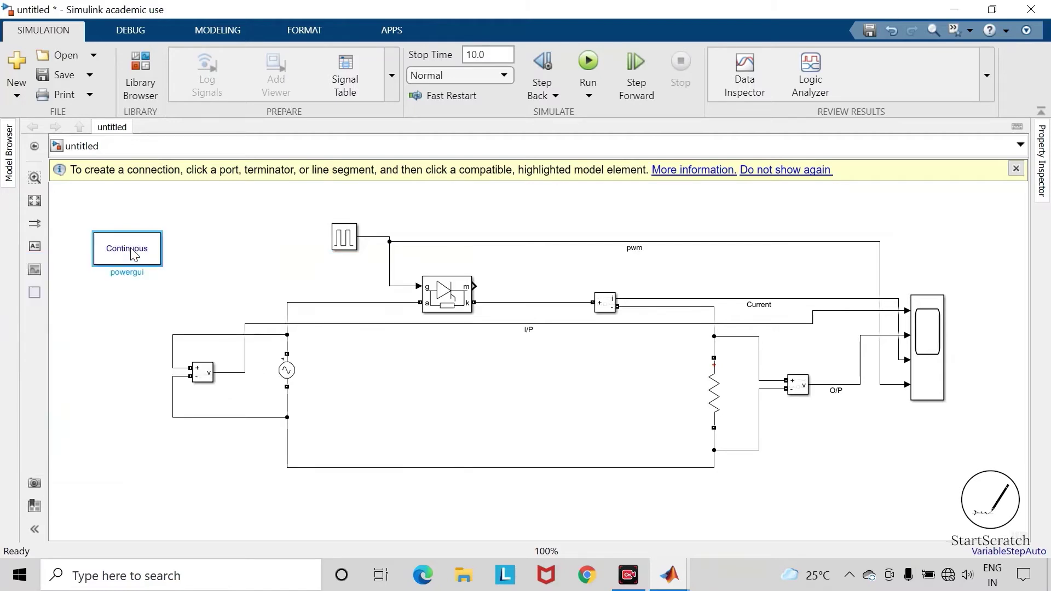
pyautogui.doubleClick(133, 254)
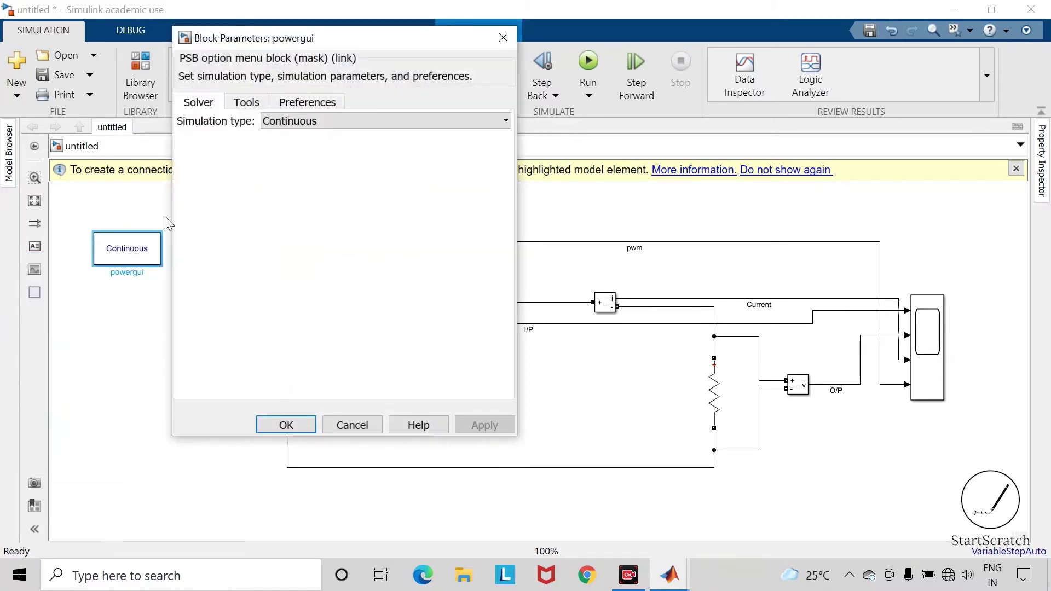
pyautogui.click(325, 124)
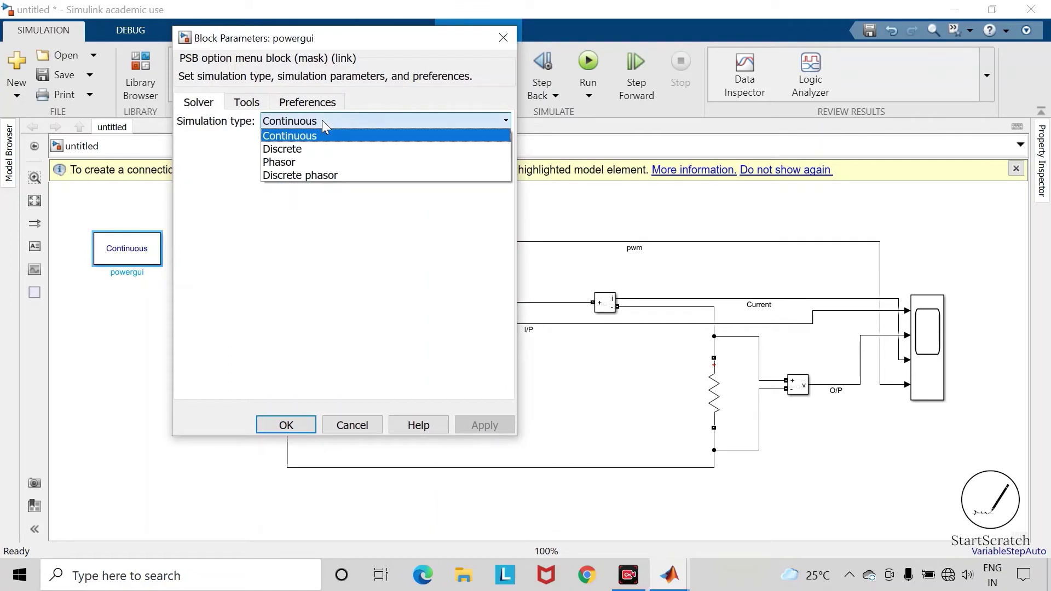
pyautogui.click(319, 153)
pyautogui.click(559, 425)
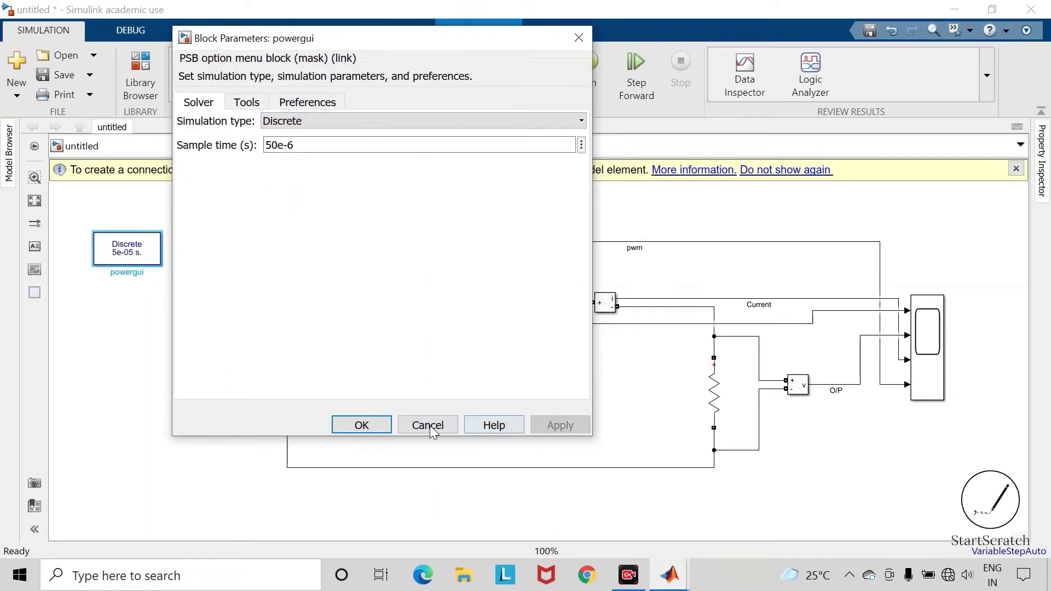
pyautogui.click(361, 425)
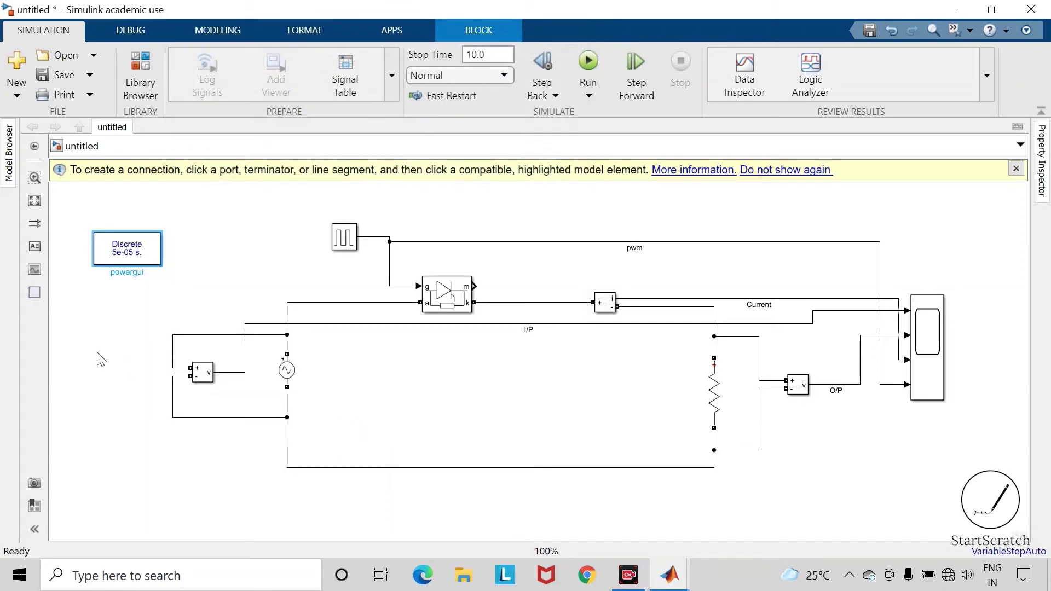
# Step: Save the model with the file name HWCR in the Experimets folder
pyautogui.click(79, 73)
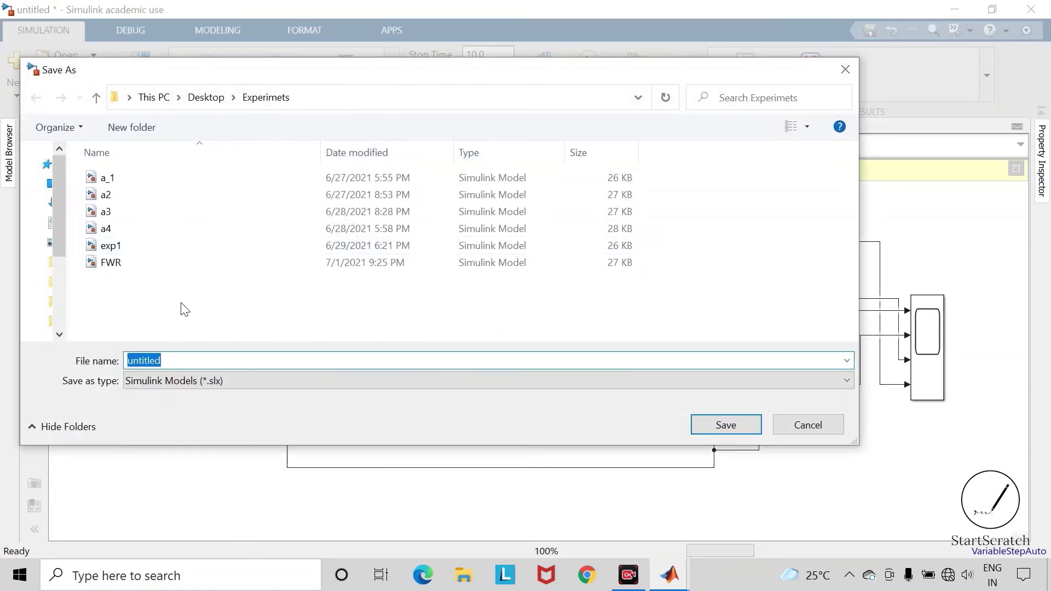
pyautogui.write('H')
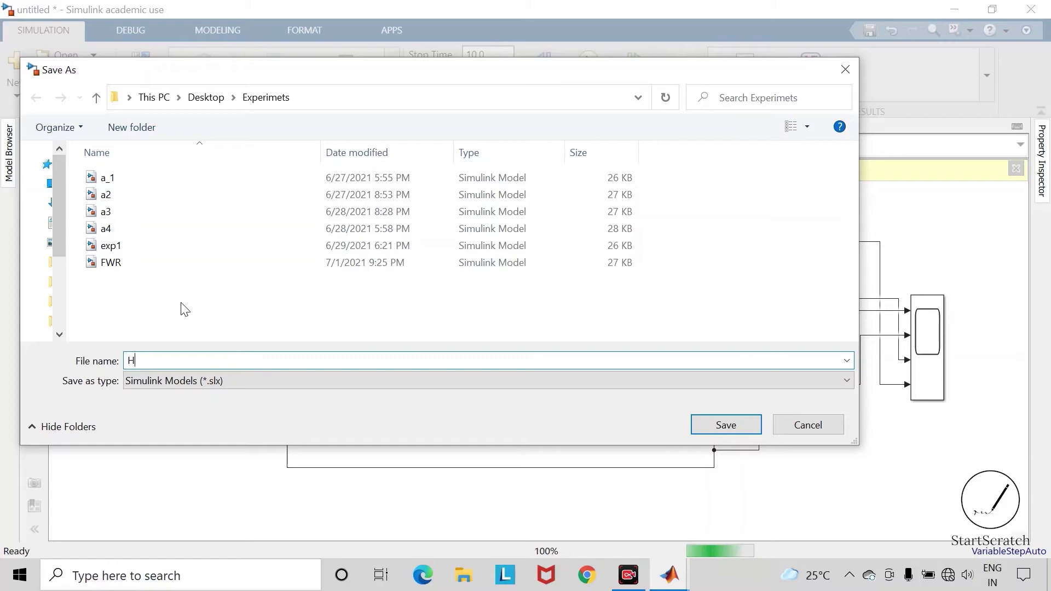
pyautogui.write('WCR')
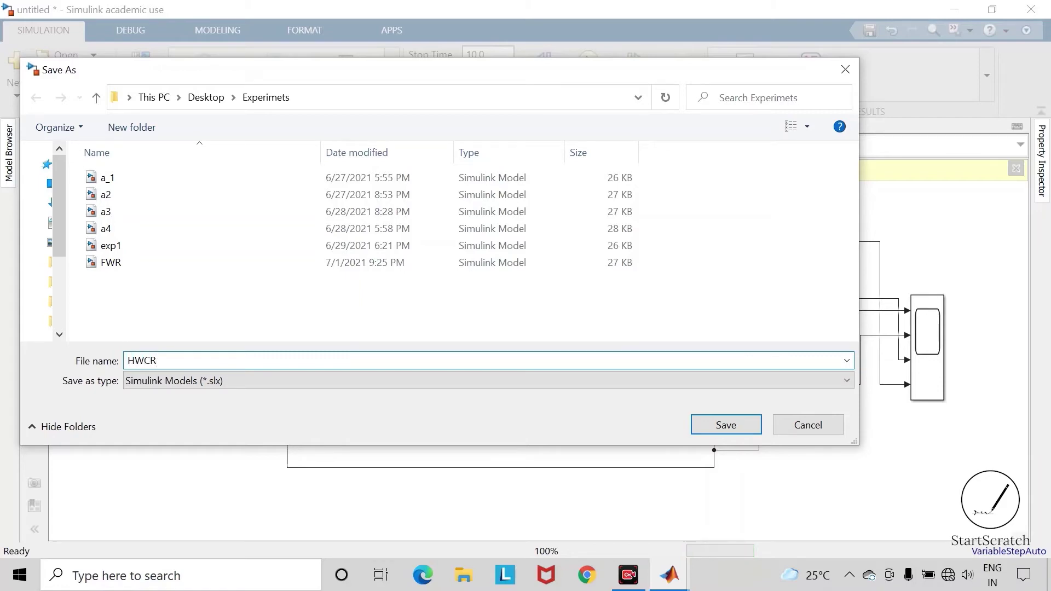
pyautogui.press('Return')
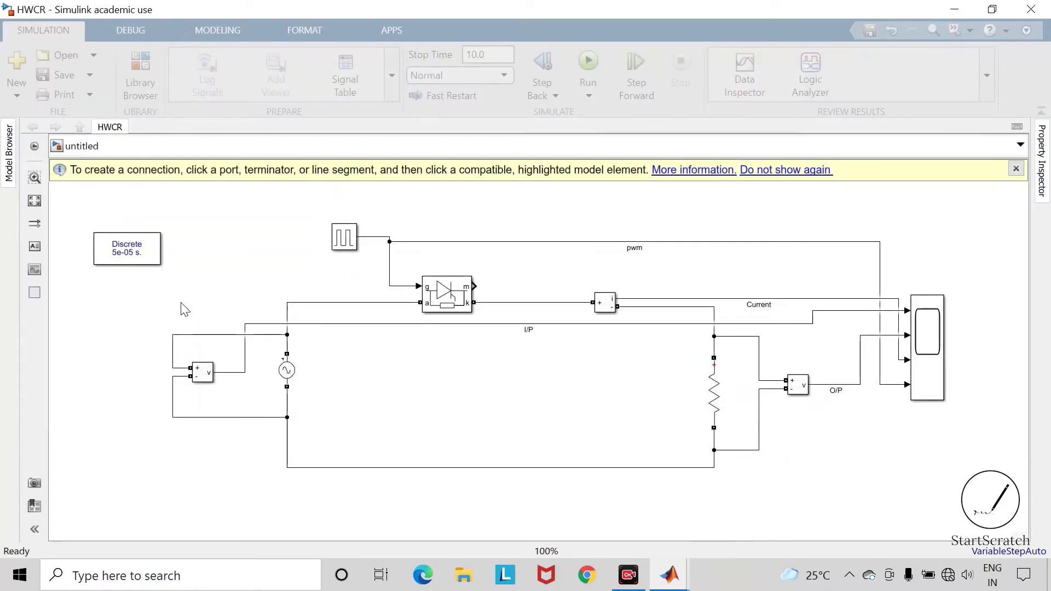
# Step: Set the simulation stop time to 0.08 s, then save and run the HWCR model
pyautogui.click(503, 56)
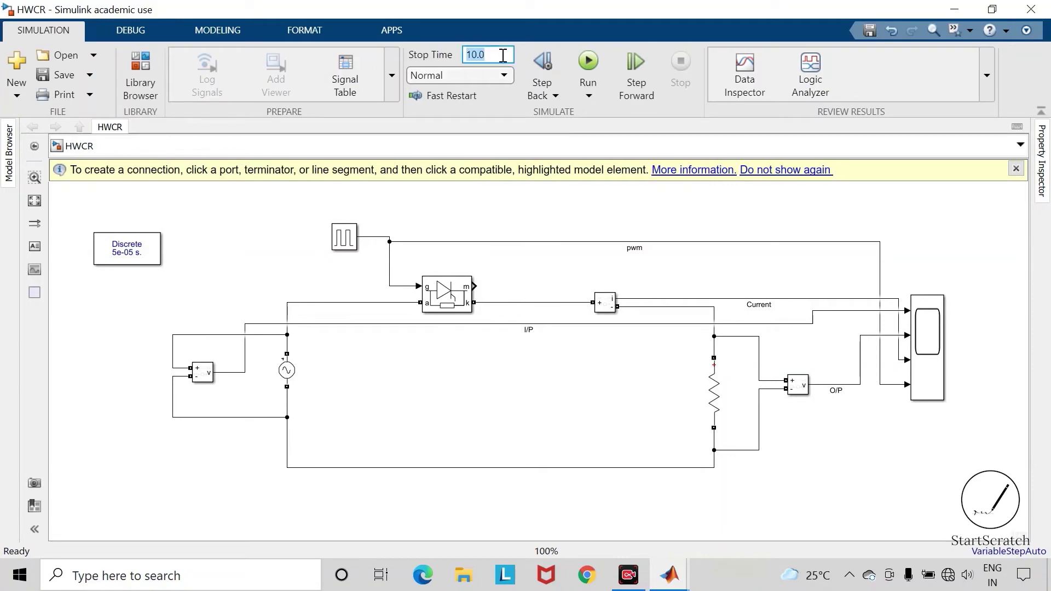
pyautogui.write('0.08')
pyautogui.click(830, 203)
pyautogui.click(1015, 168)
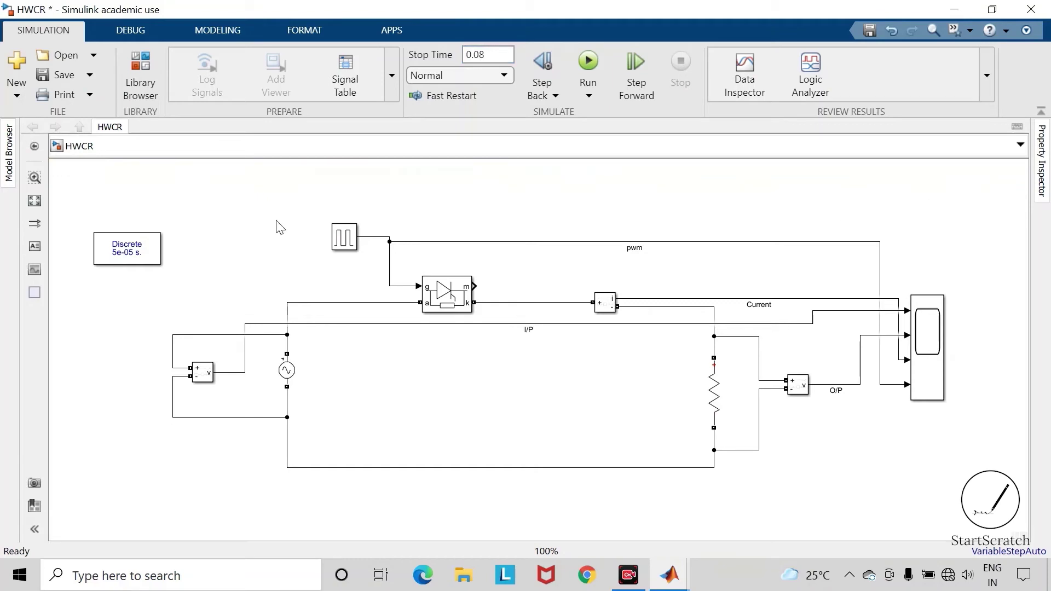
pyautogui.click(65, 76)
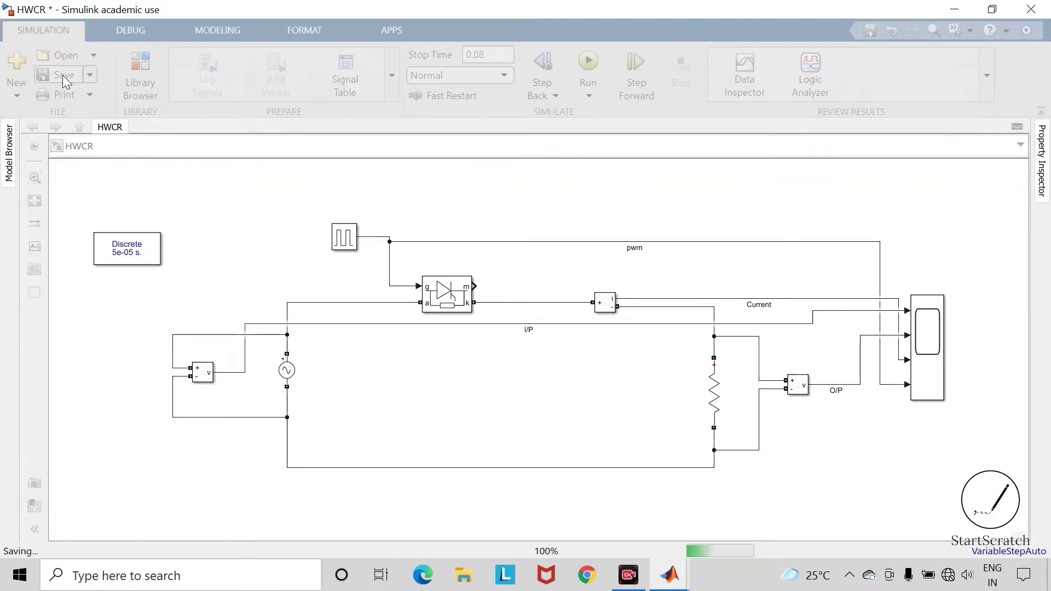
pyautogui.click(588, 61)
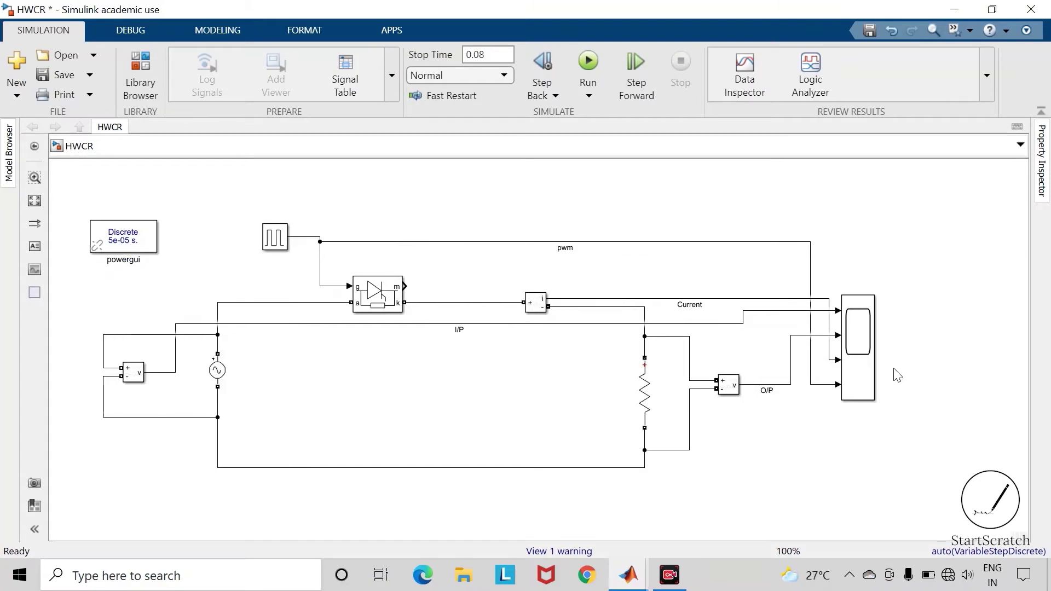
pyautogui.click(858, 366)
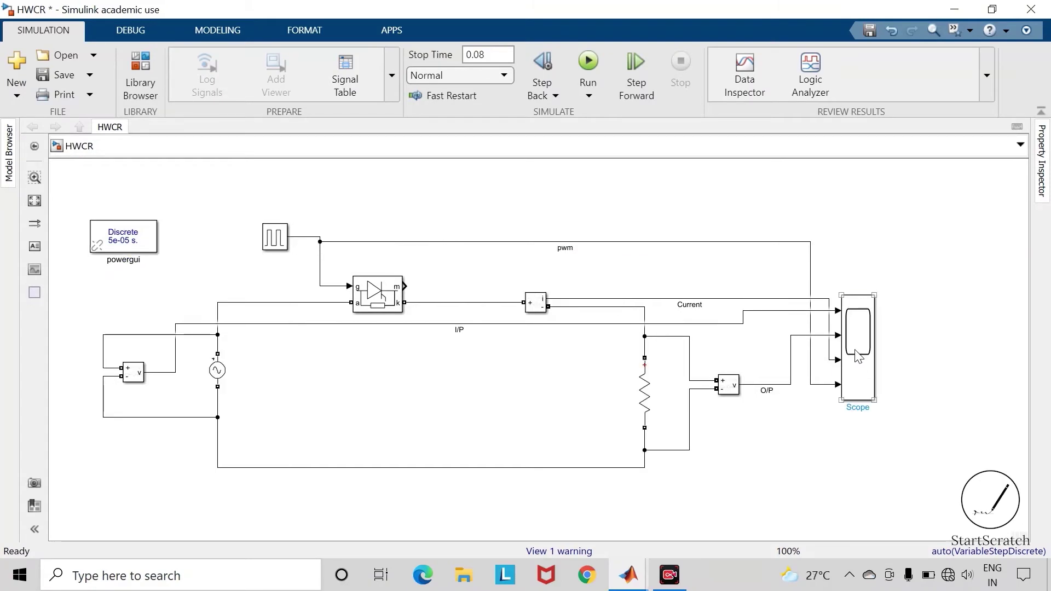
pyautogui.doubleClick(857, 353)
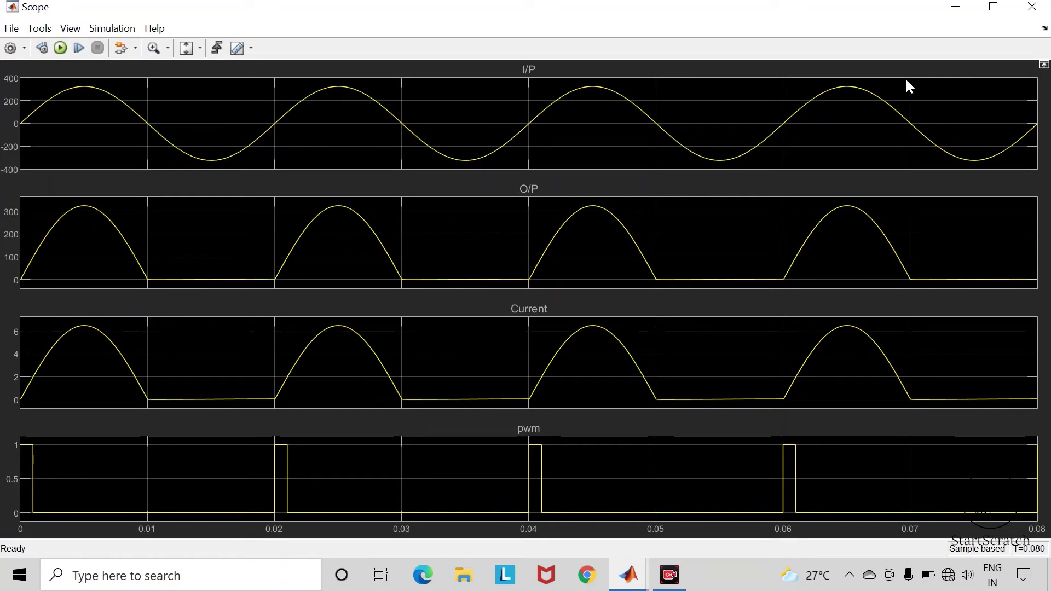
pyautogui.click(1031, 6)
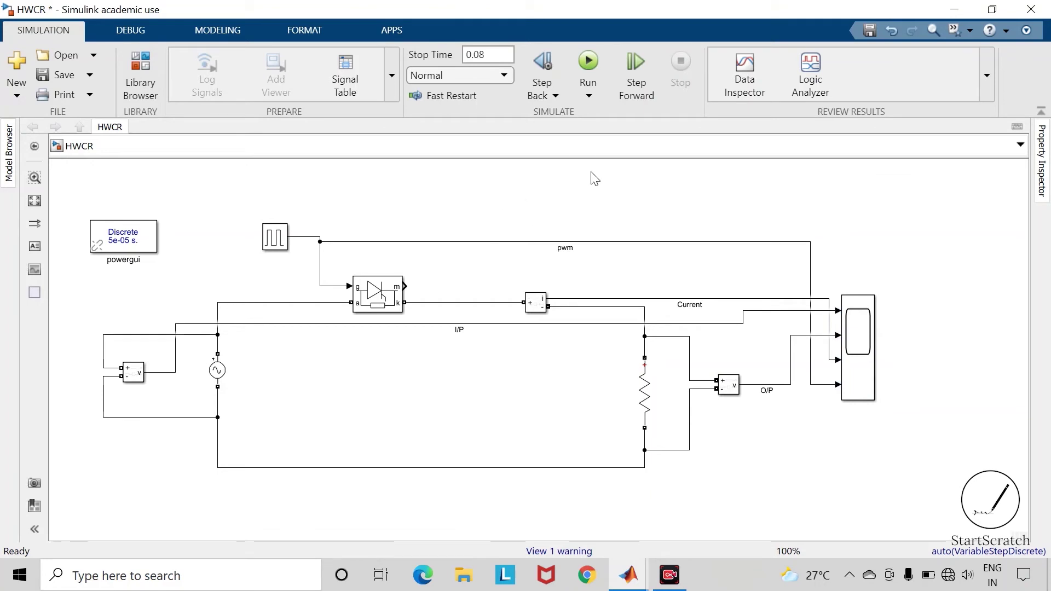
# Step: Paste the '360deg = 20msec' note at the diagram's top right and add a second line, '90deg = 5msec'
pyautogui.hotkey('ctrl', 'v')
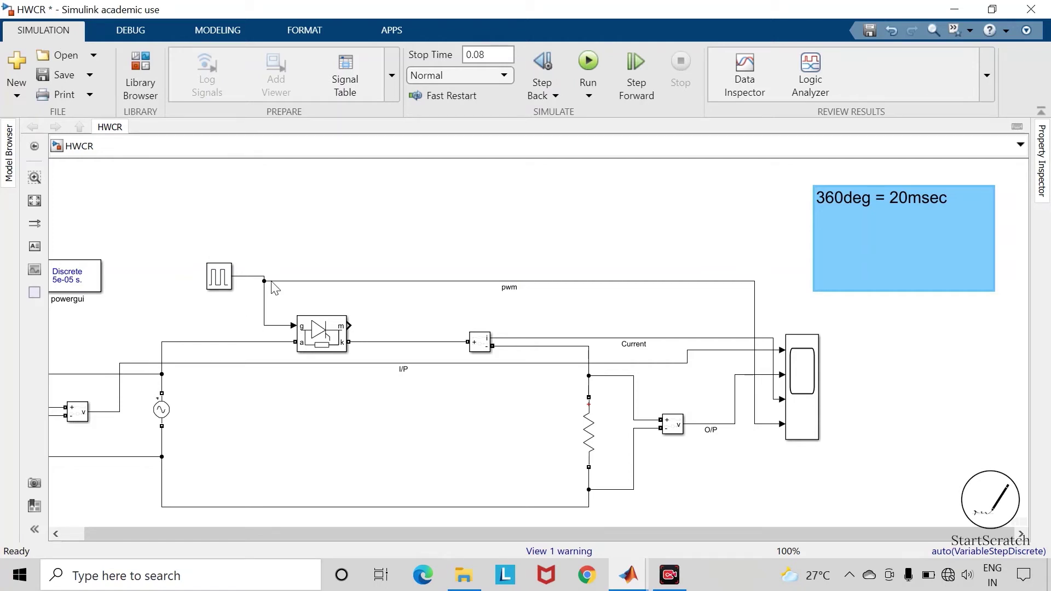
pyautogui.click(336, 335)
pyautogui.click(362, 332)
pyautogui.click(880, 233)
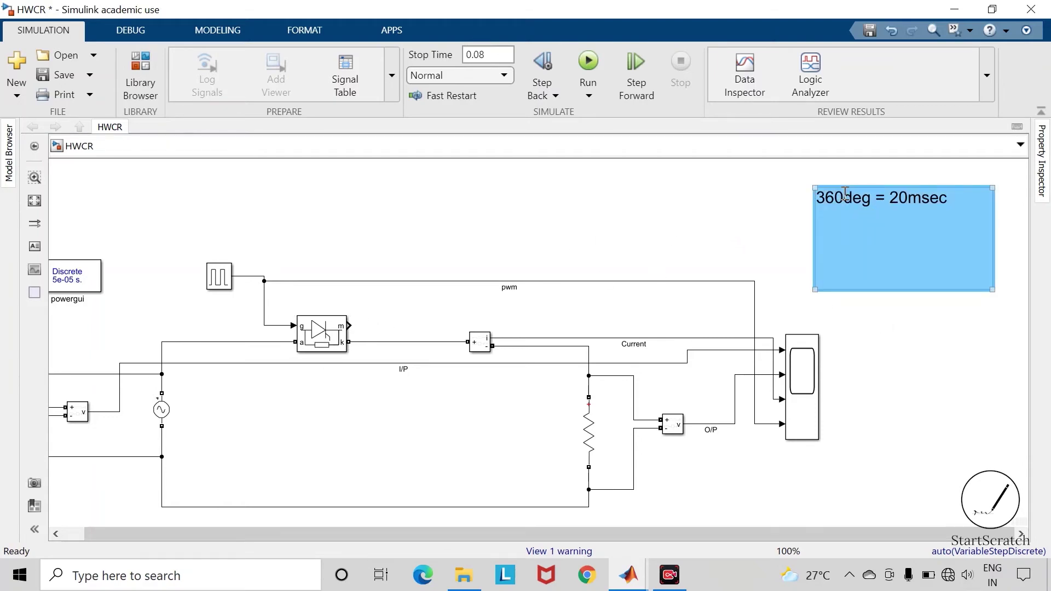
pyautogui.click(878, 205)
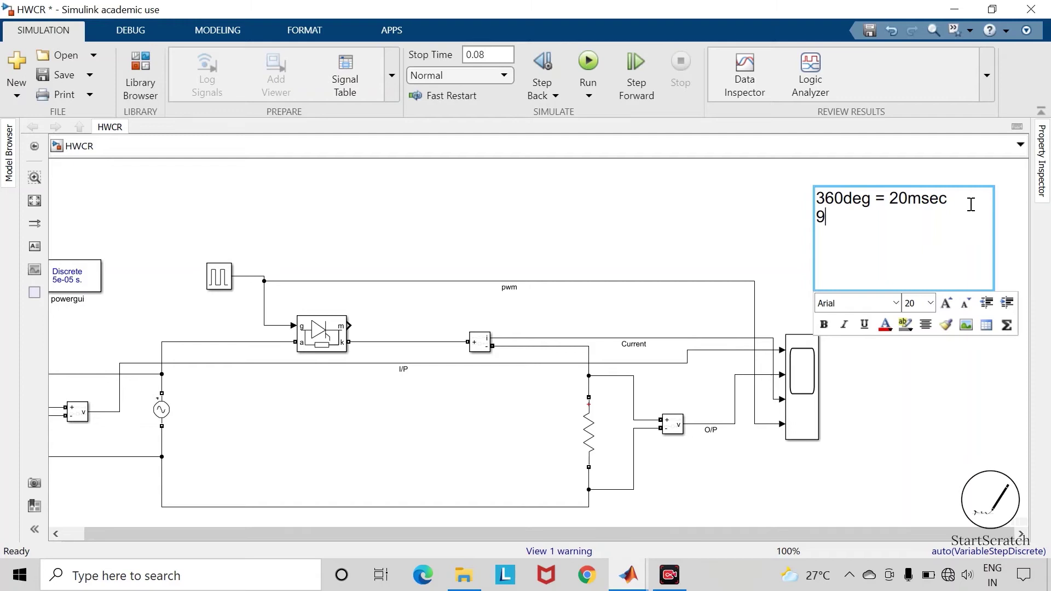
pyautogui.write('deg = 5msec')
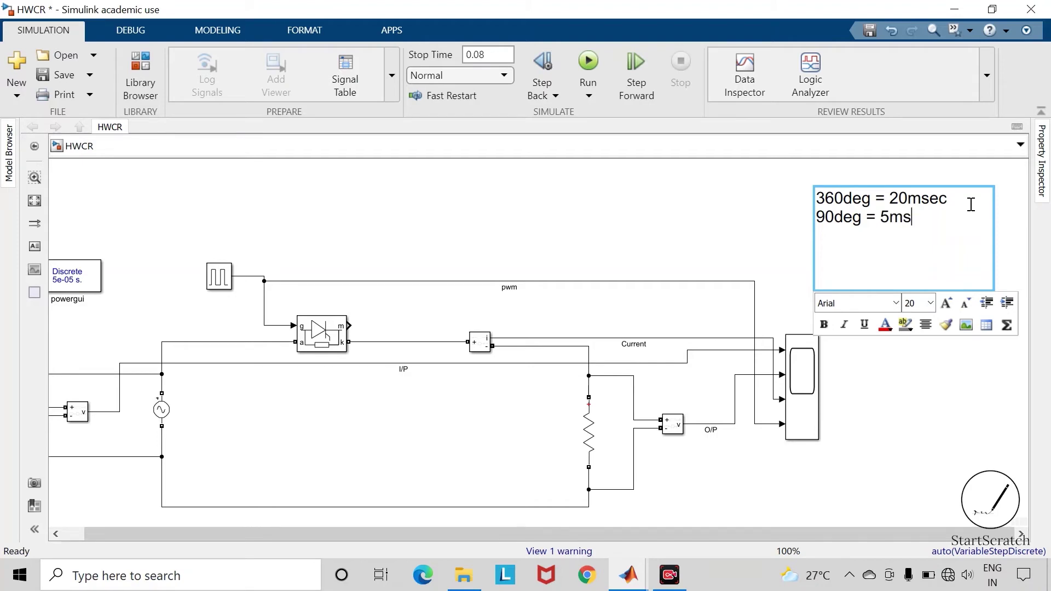
pyautogui.click(660, 235)
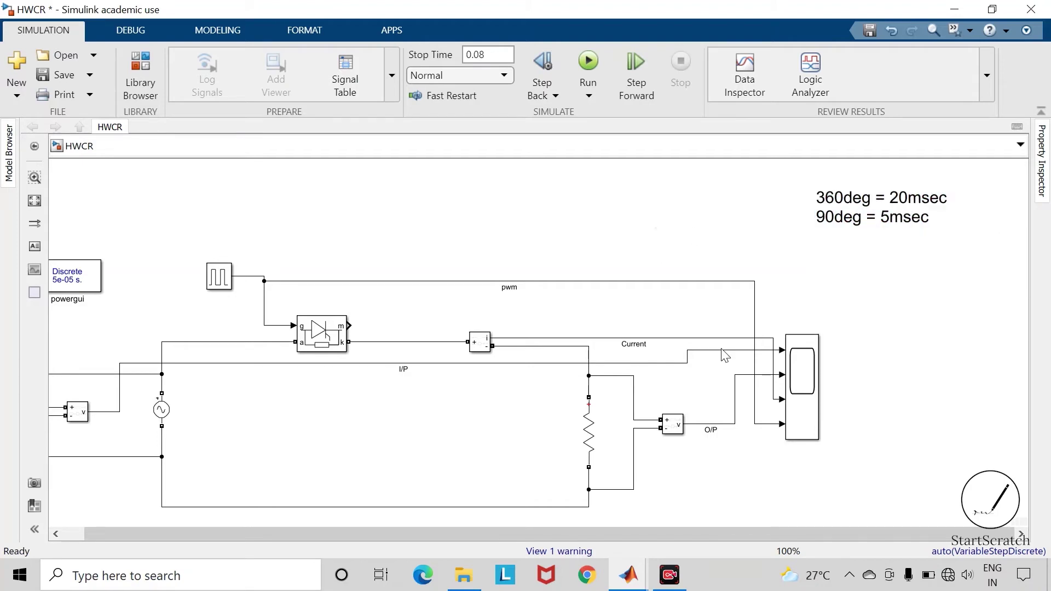
pyautogui.moveTo(667, 533); pyautogui.dragTo(453, 509)
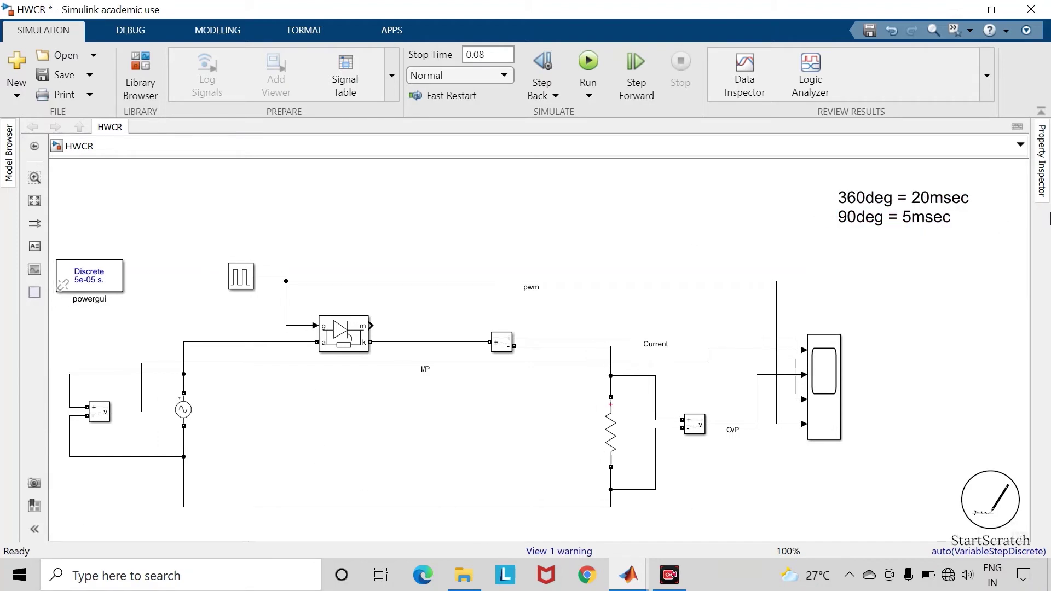
# Step: Set the Pulse Generator's phase delay to 5e-3 s and save the HWCR model
pyautogui.click(239, 280)
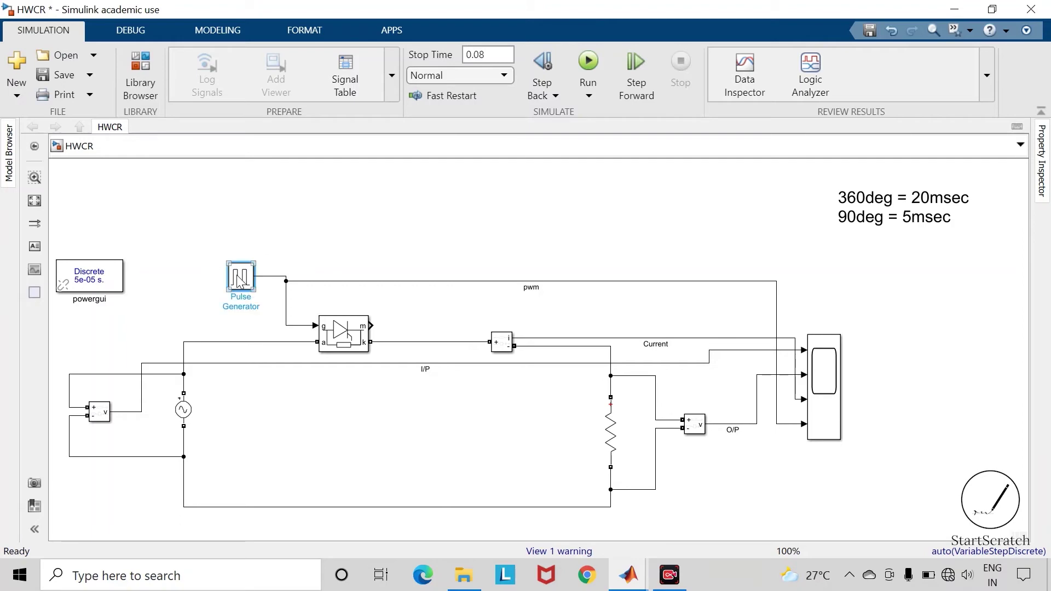
pyautogui.doubleClick(239, 280)
pyautogui.scroll(-3, 320, 403)
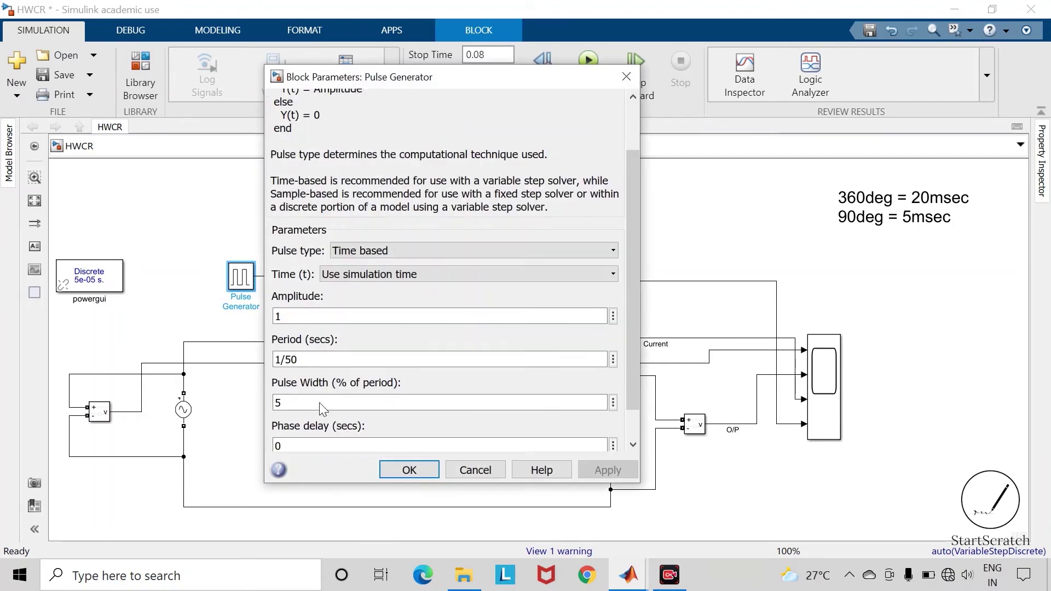
pyautogui.doubleClick(300, 409)
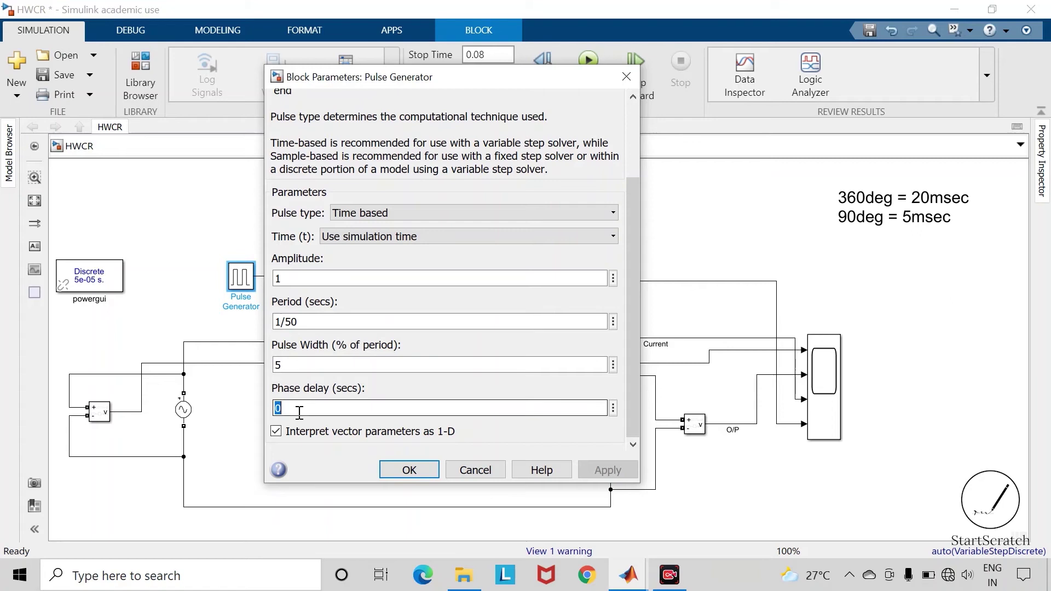
pyautogui.write('5e')
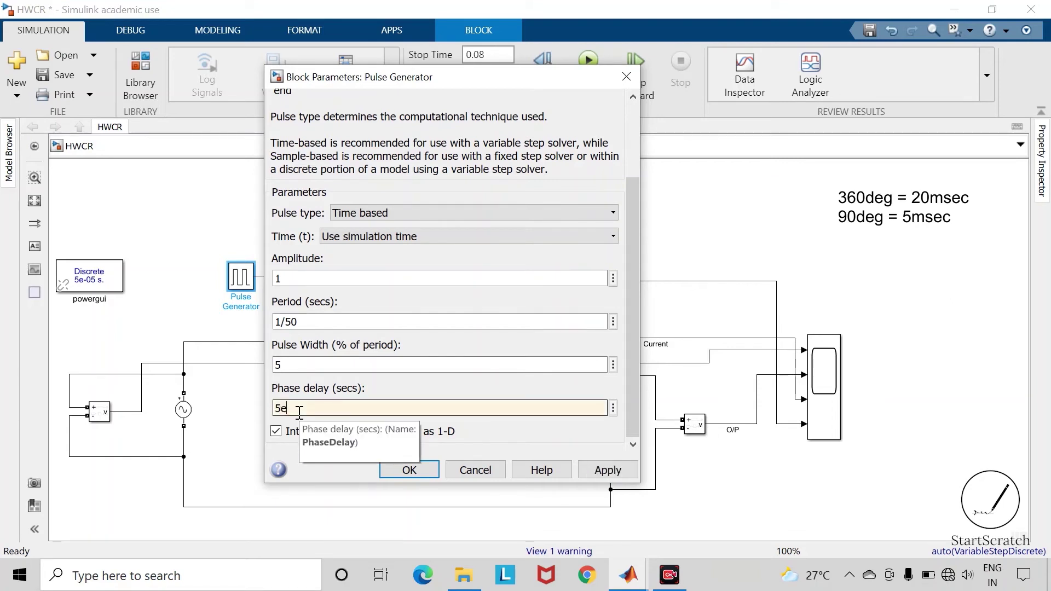
pyautogui.write('-3')
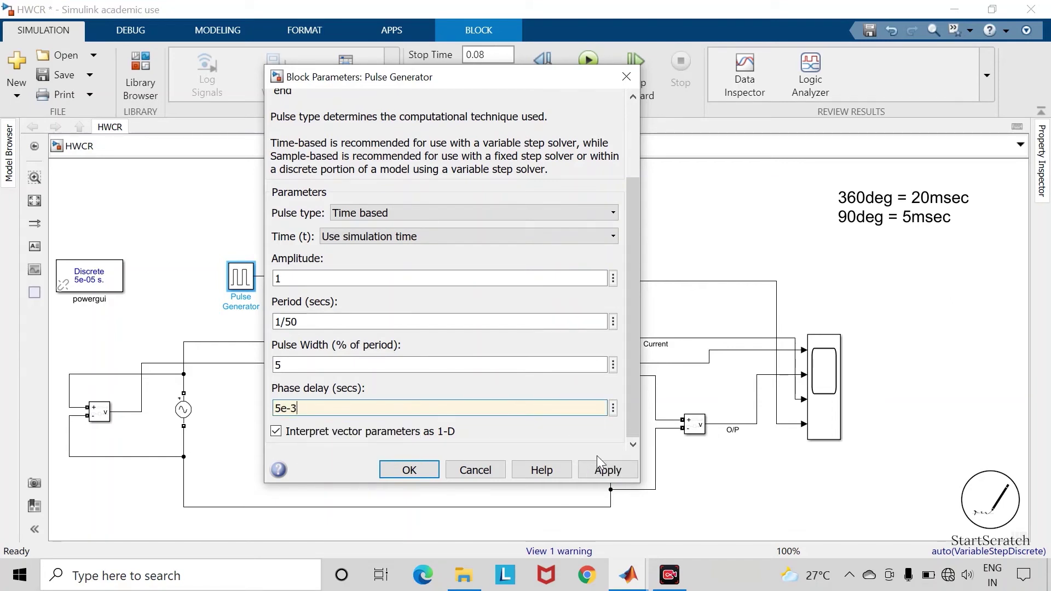
pyautogui.click(607, 469)
pyautogui.click(409, 469)
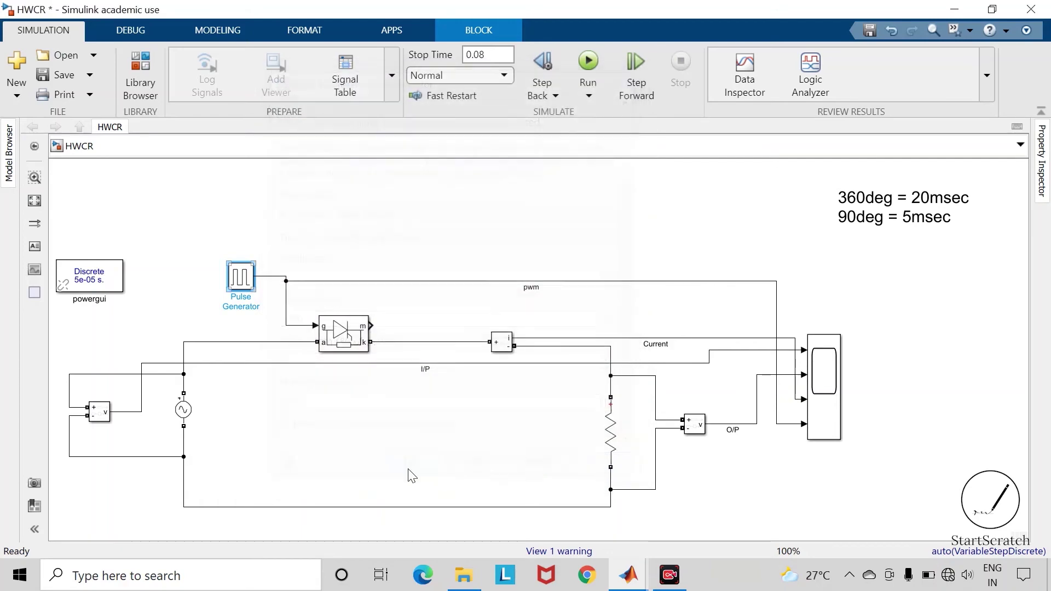
pyautogui.click(69, 77)
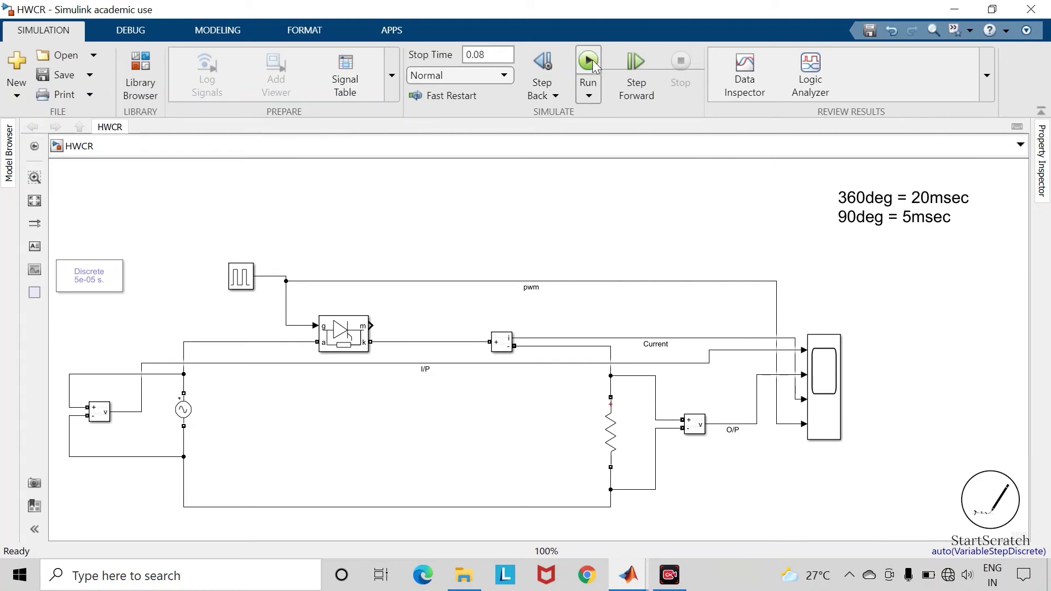
# Step: Run the model and view the Scope, zooming on the first cycle before restoring the full 0–0.08 s range
pyautogui.click(589, 61)
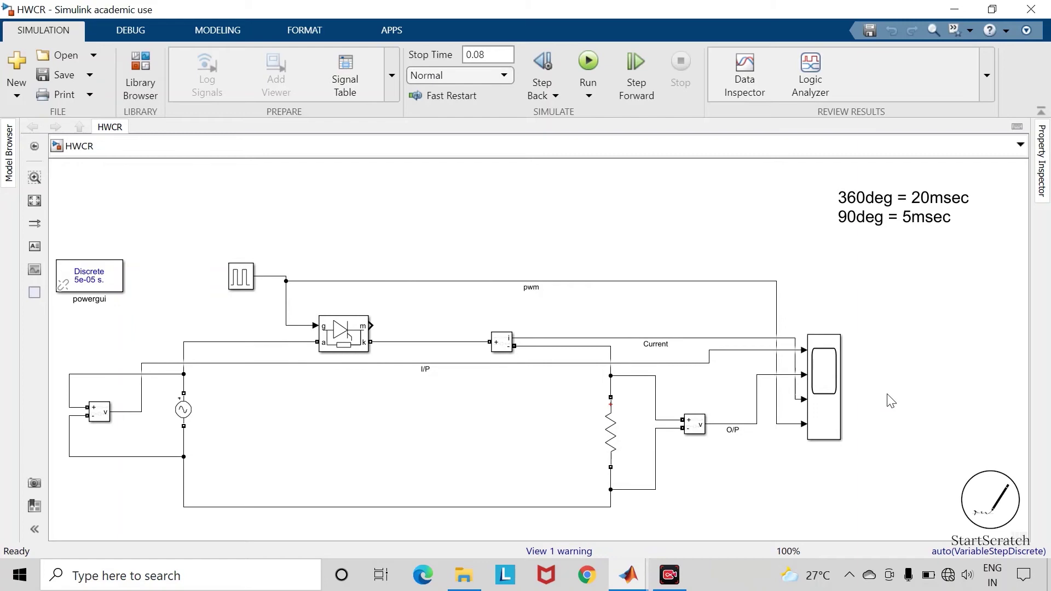
pyautogui.doubleClick(833, 405)
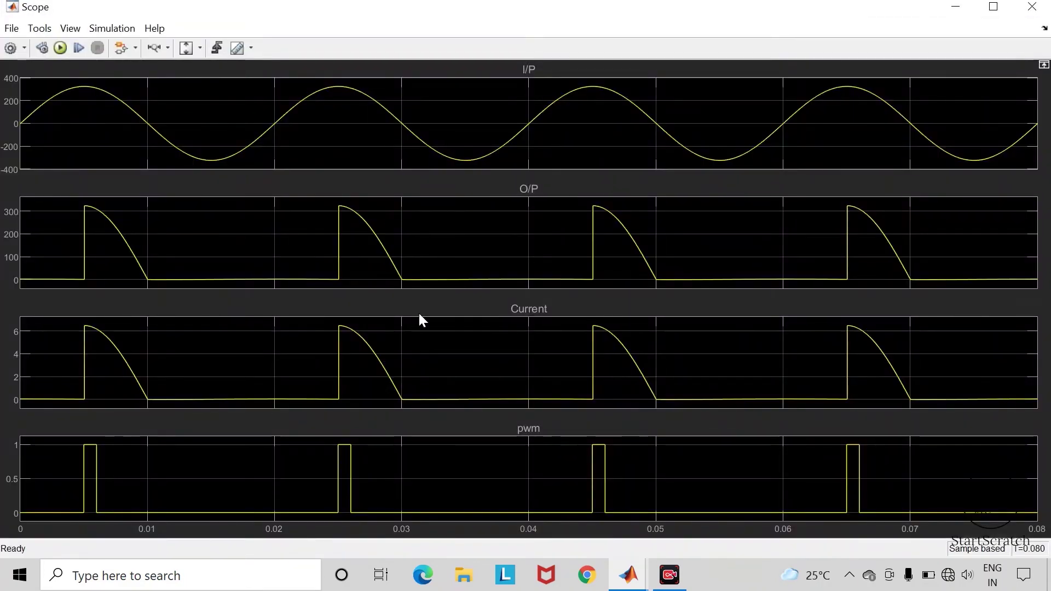
pyautogui.click(156, 46)
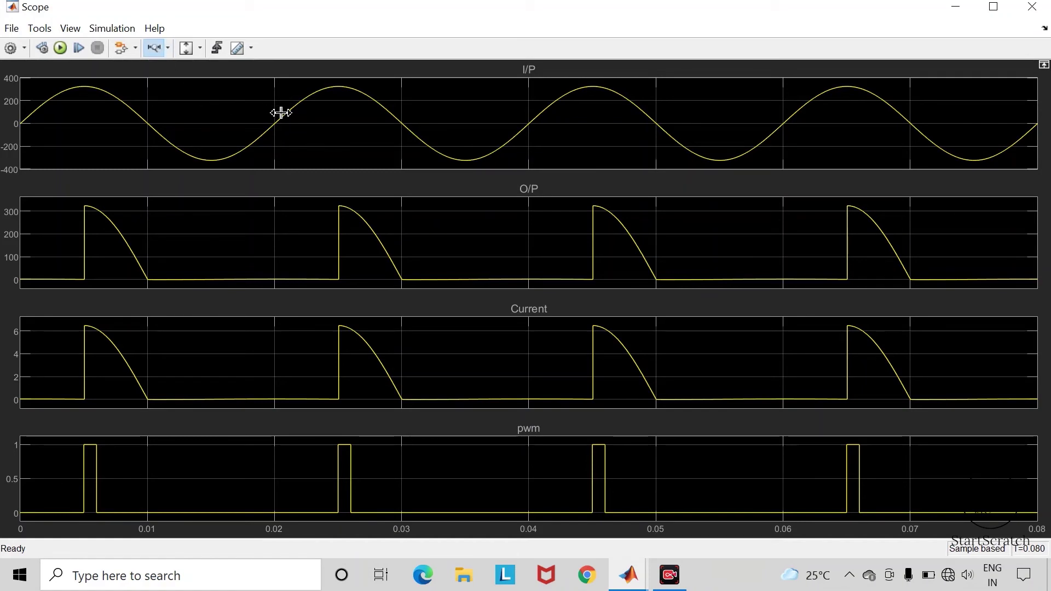
pyautogui.moveTo(342, 121); pyautogui.dragTo(22, 115)
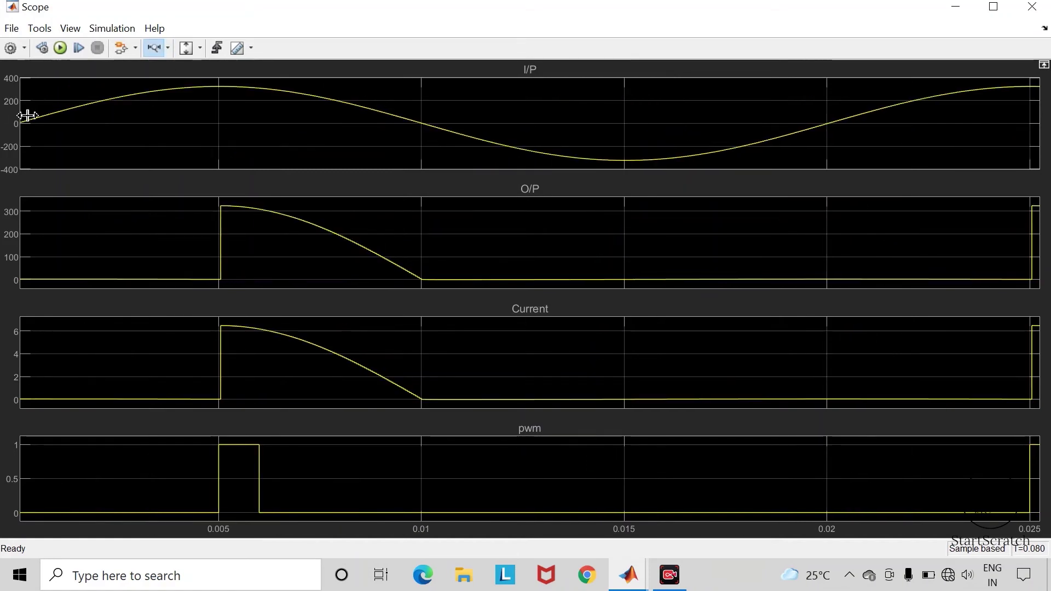
pyautogui.click(155, 47)
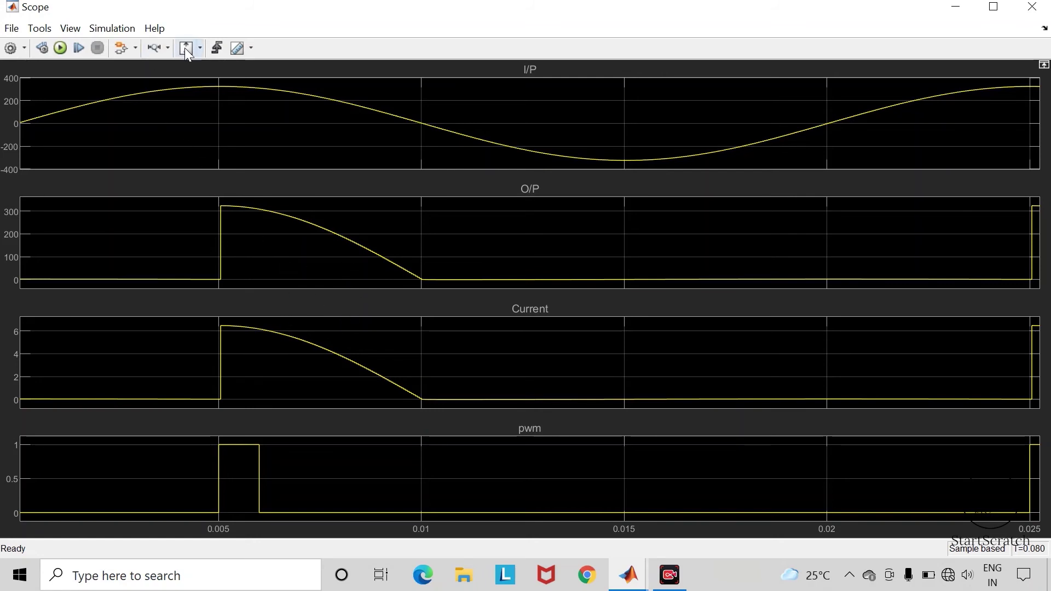
pyautogui.click(201, 48)
pyautogui.click(195, 89)
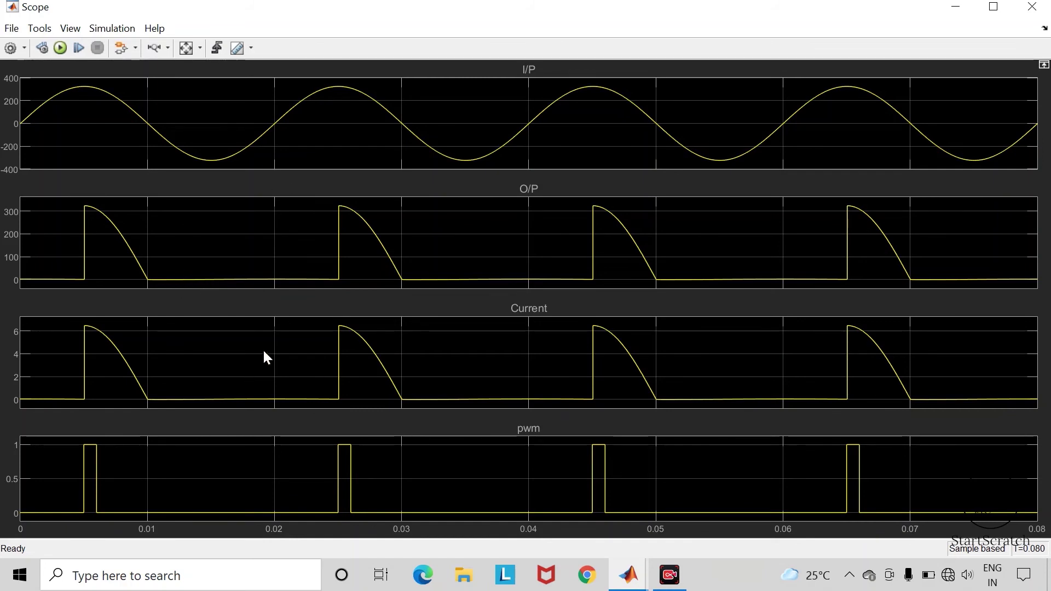
# Step: Close the Scope and add a third line, '120deg= 6.67msec', to the firing-angle note
pyautogui.click(1031, 6)
pyautogui.click(892, 227)
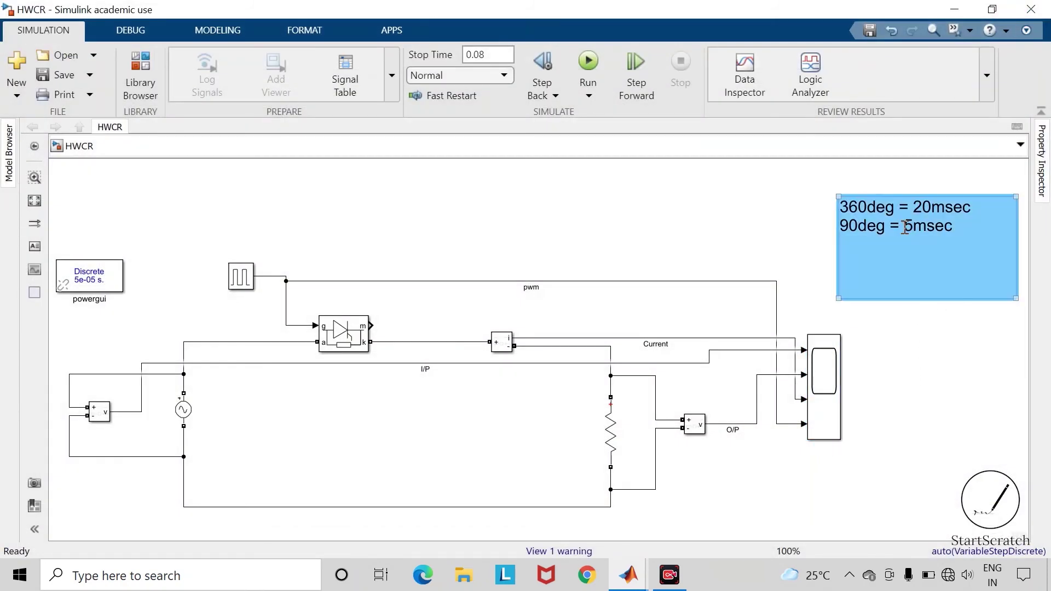
pyautogui.click(875, 237)
pyautogui.click(860, 254)
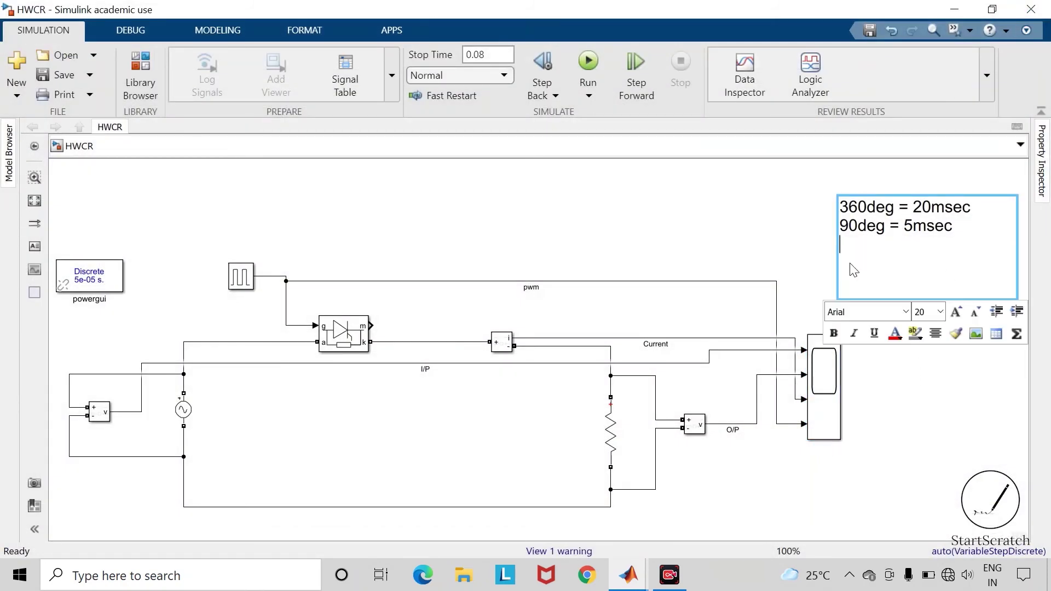
pyautogui.write('deg= 6.67')
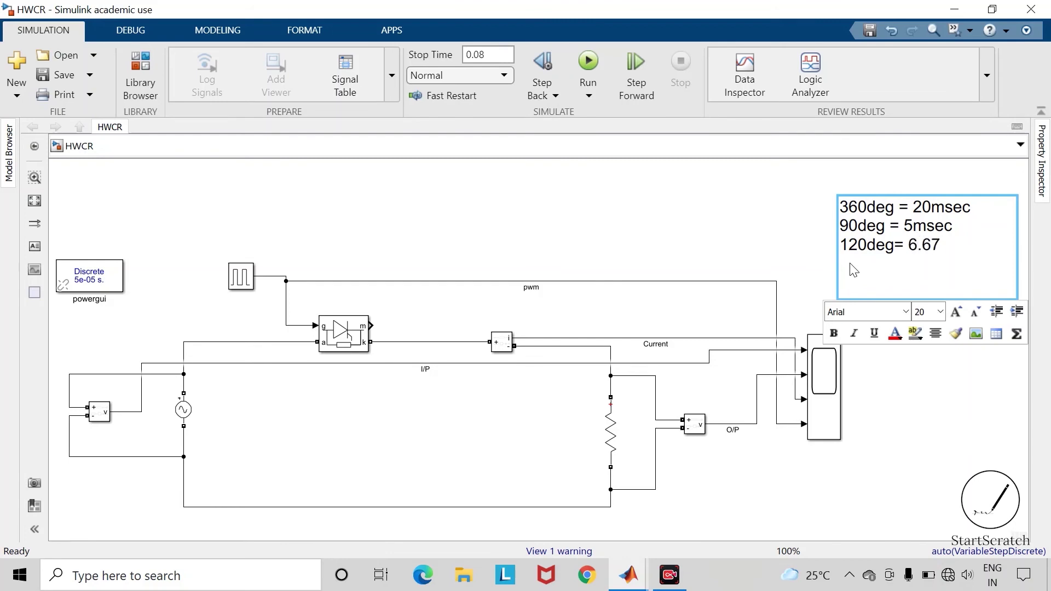
pyautogui.write('msec')
pyautogui.moveTo(908, 245); pyautogui.dragTo(938, 252)
pyautogui.click(659, 219)
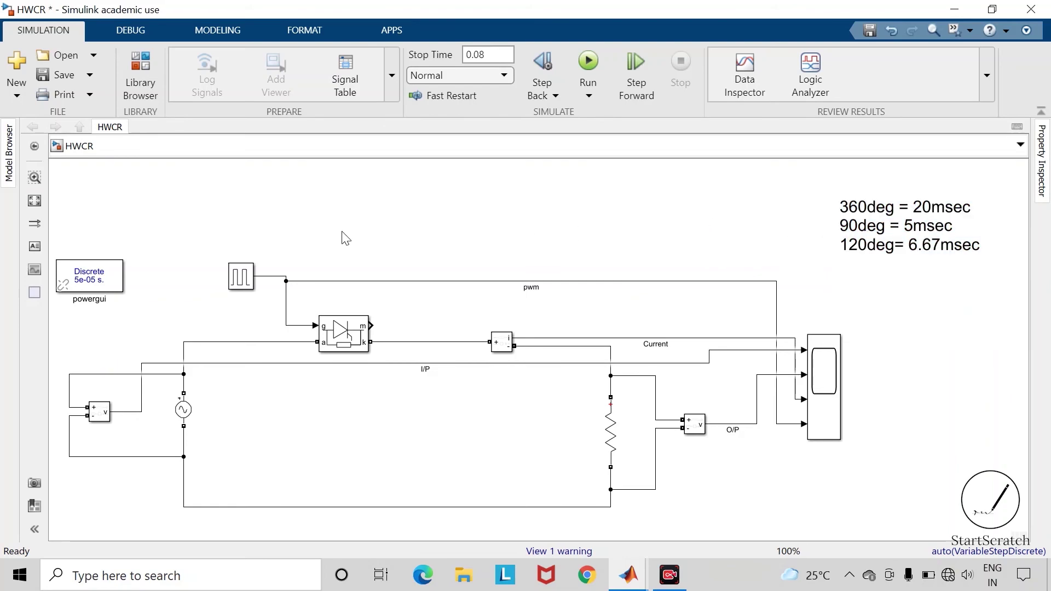
# Step: Change the Pulse Generator's phase delay from 5e-3 to 6.67e-3 s, then save and rerun HWCR
pyautogui.click(241, 284)
pyautogui.doubleClick(239, 284)
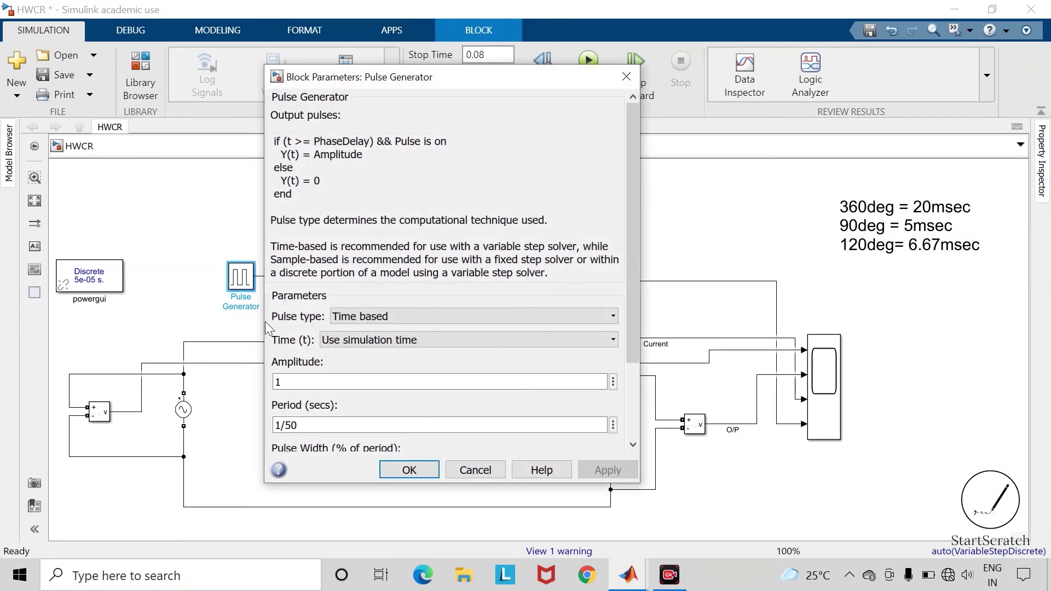
pyautogui.scroll(-5, 290, 356)
pyautogui.doubleClick(311, 408)
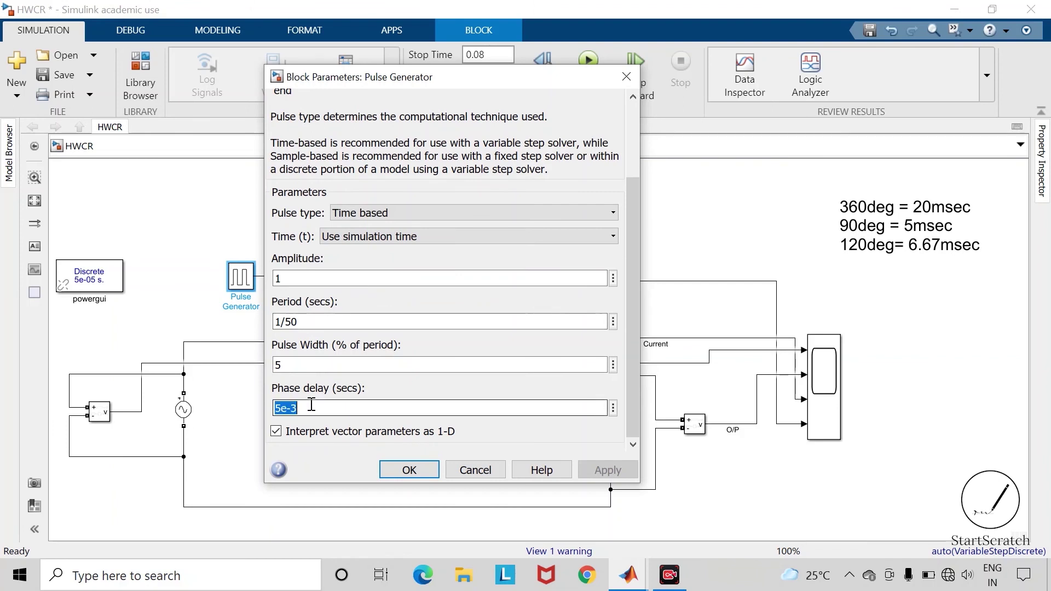
pyautogui.click(274, 408)
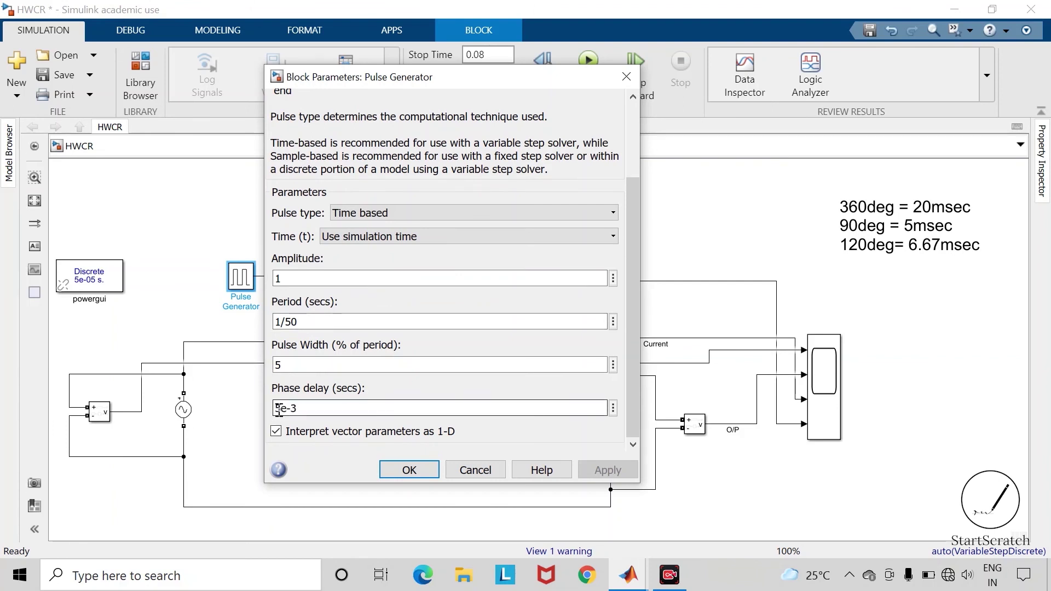
pyautogui.press('Delete')
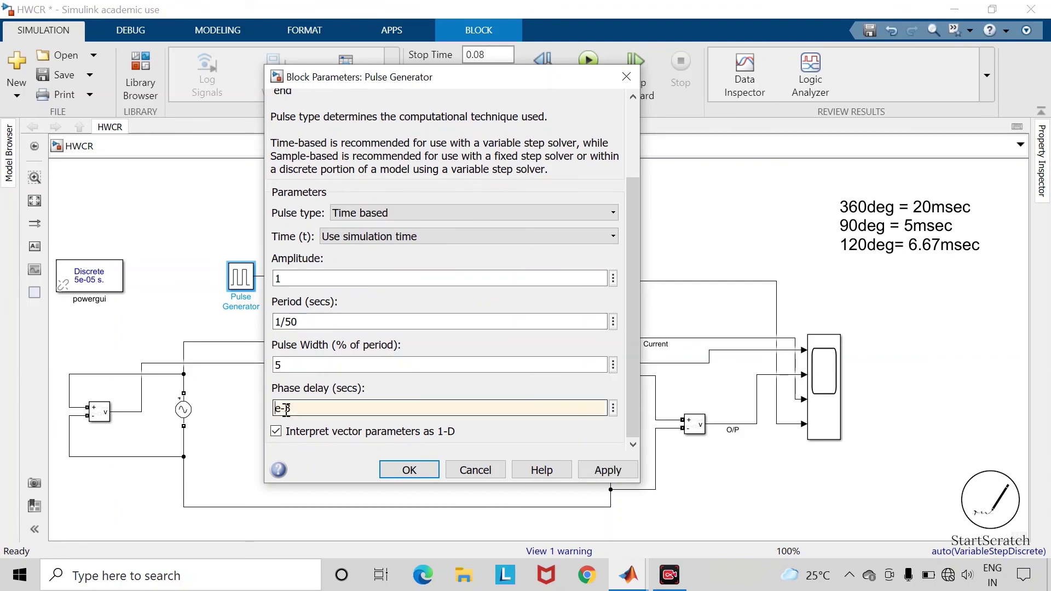
pyautogui.write('6.67')
pyautogui.click(602, 469)
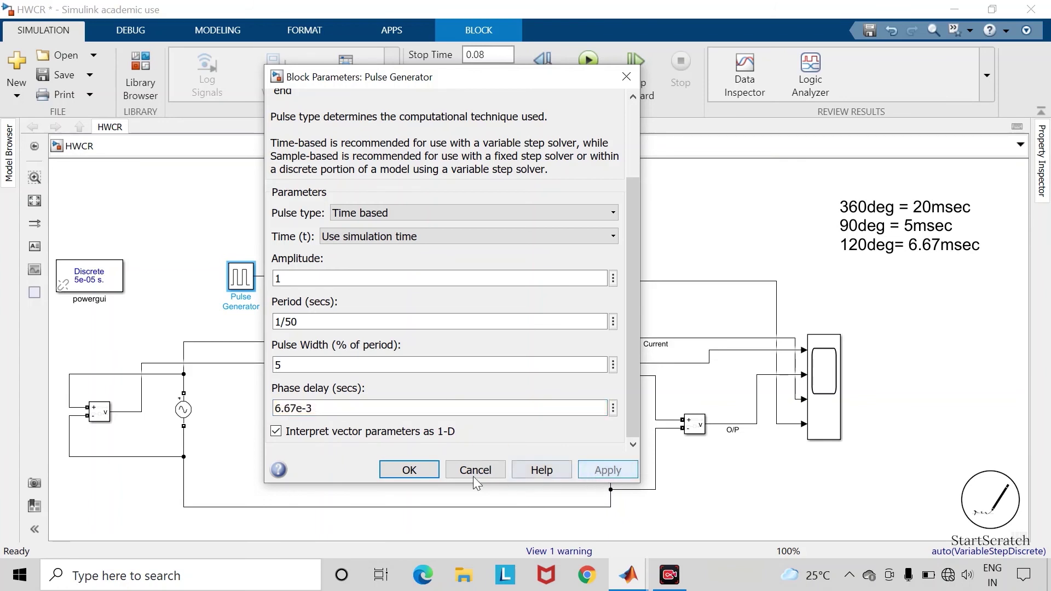
pyautogui.click(410, 470)
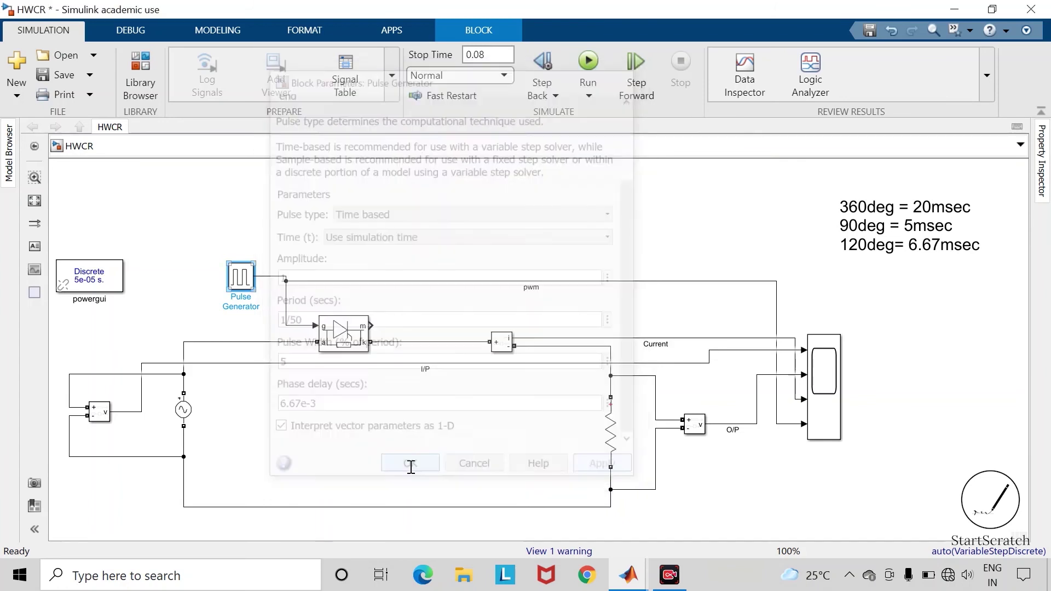
pyautogui.click(356, 485)
pyautogui.click(63, 75)
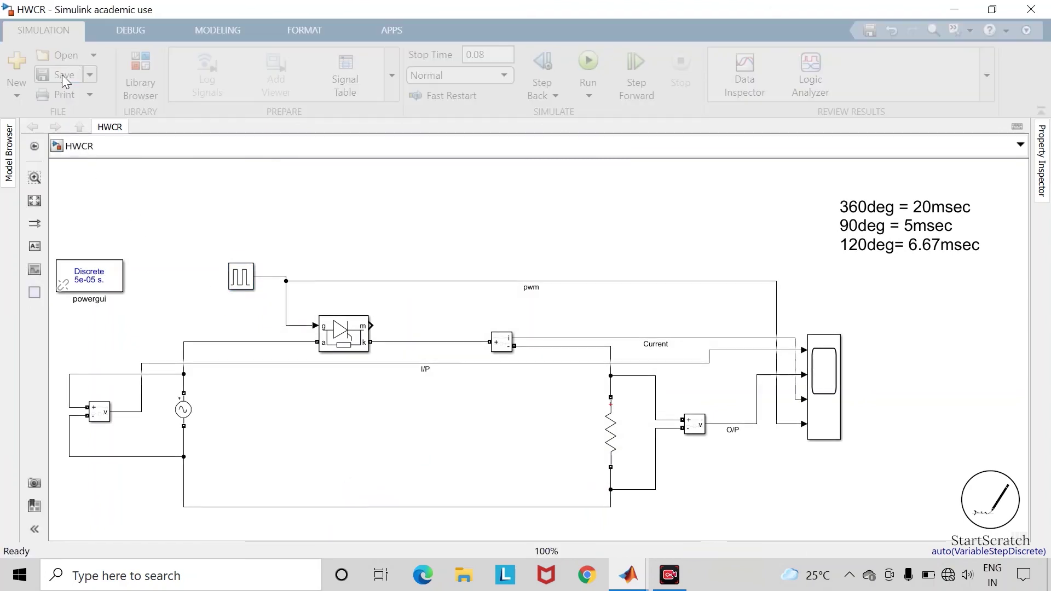
pyautogui.click(589, 60)
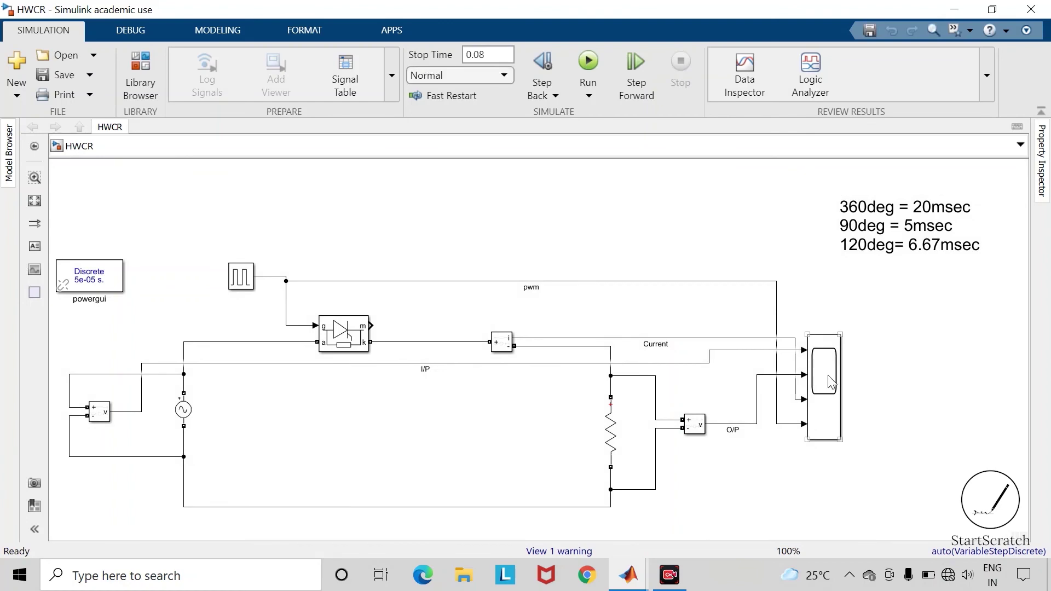
pyautogui.doubleClick(828, 377)
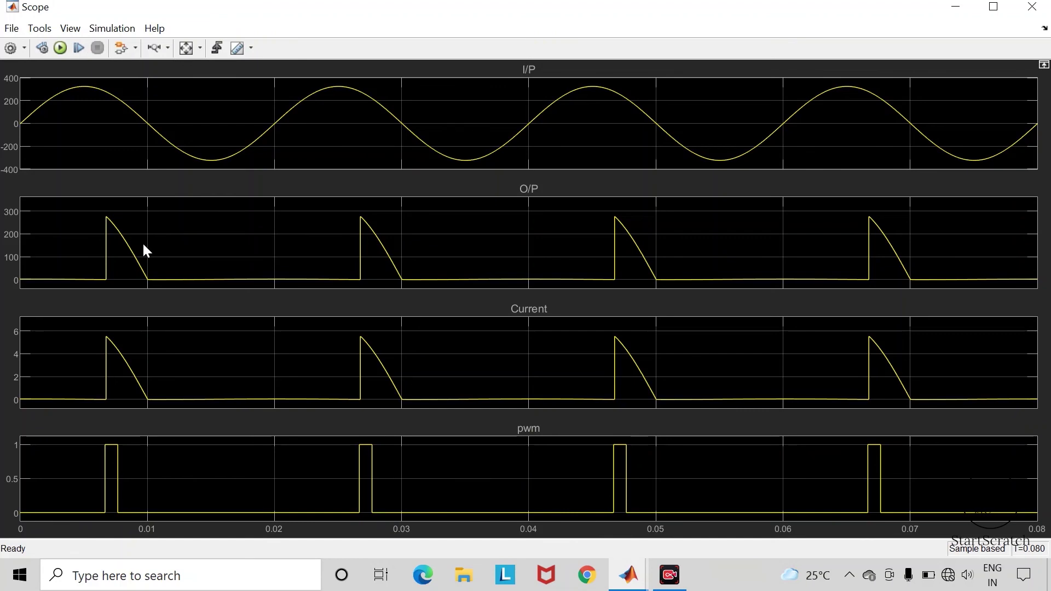
pyautogui.click(1033, 6)
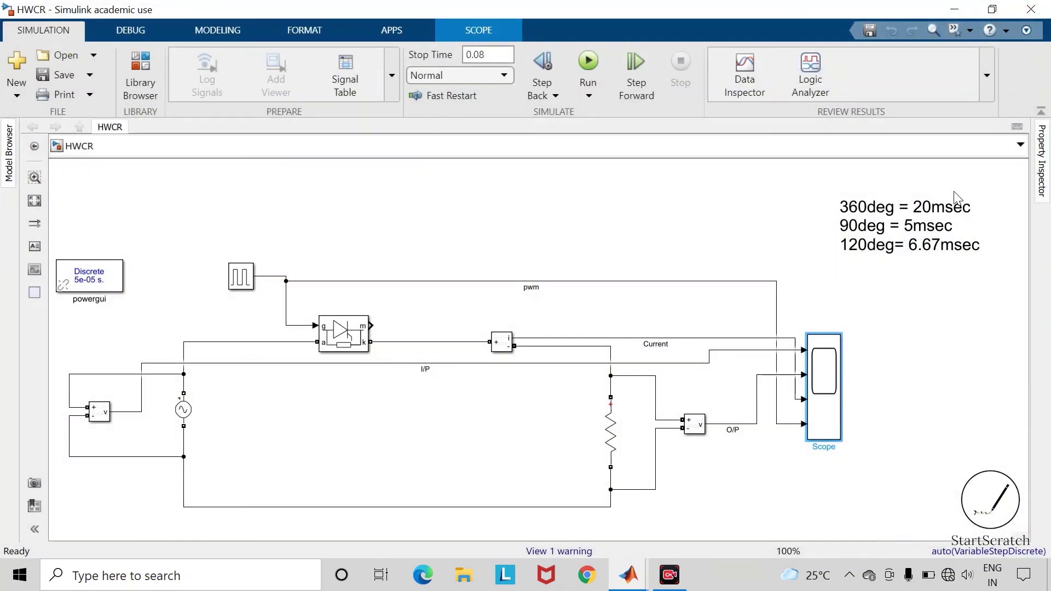
pyautogui.click(919, 389)
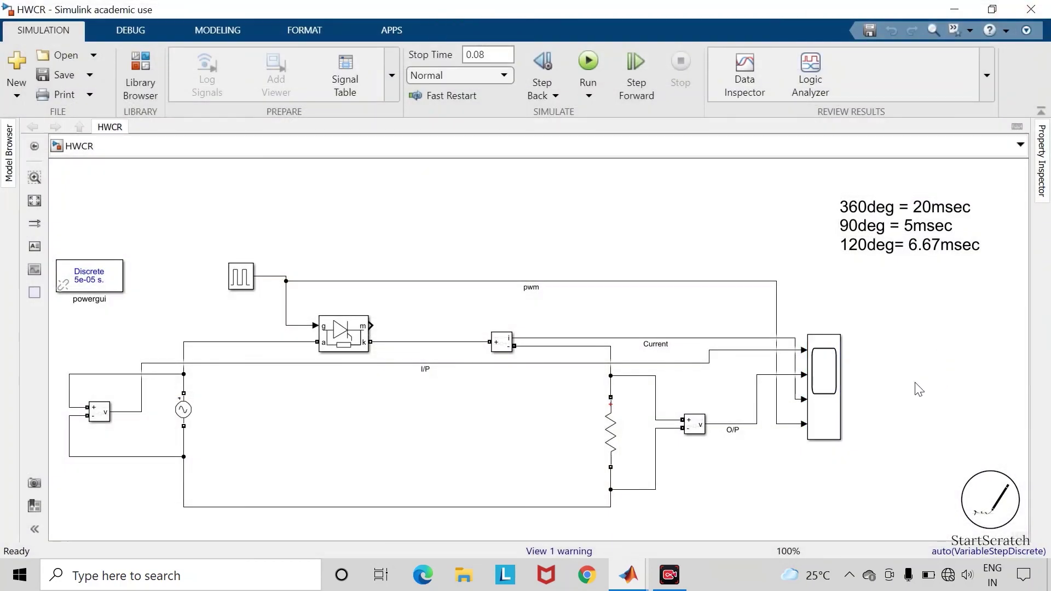